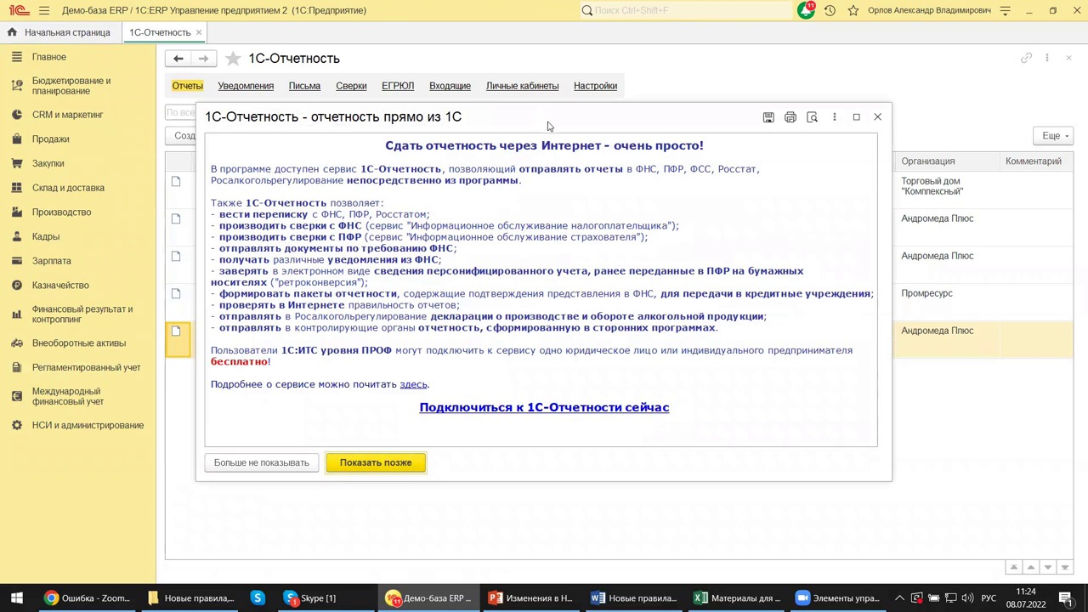
Dismiss the 1С-Отчетность advertising window and open the Личные кабинеты section
drag(548, 123, 573, 202)
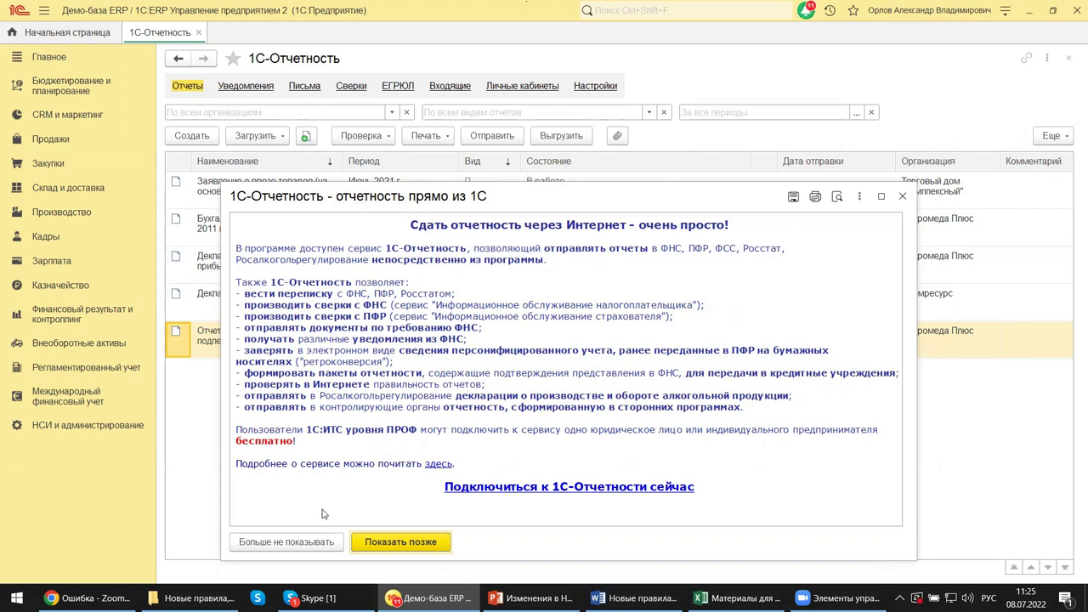
click(903, 197)
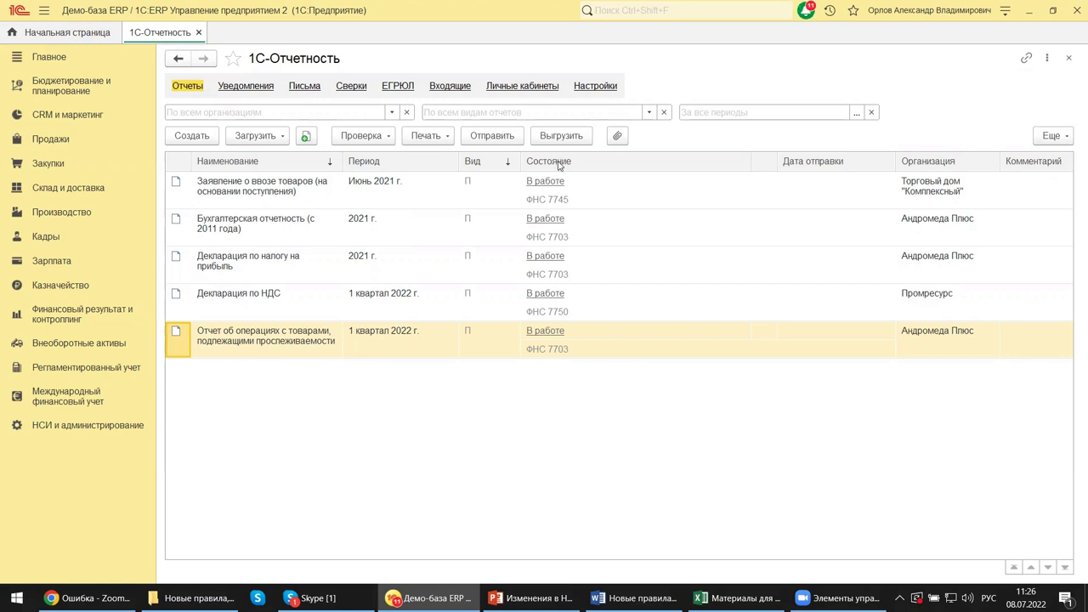
click(534, 89)
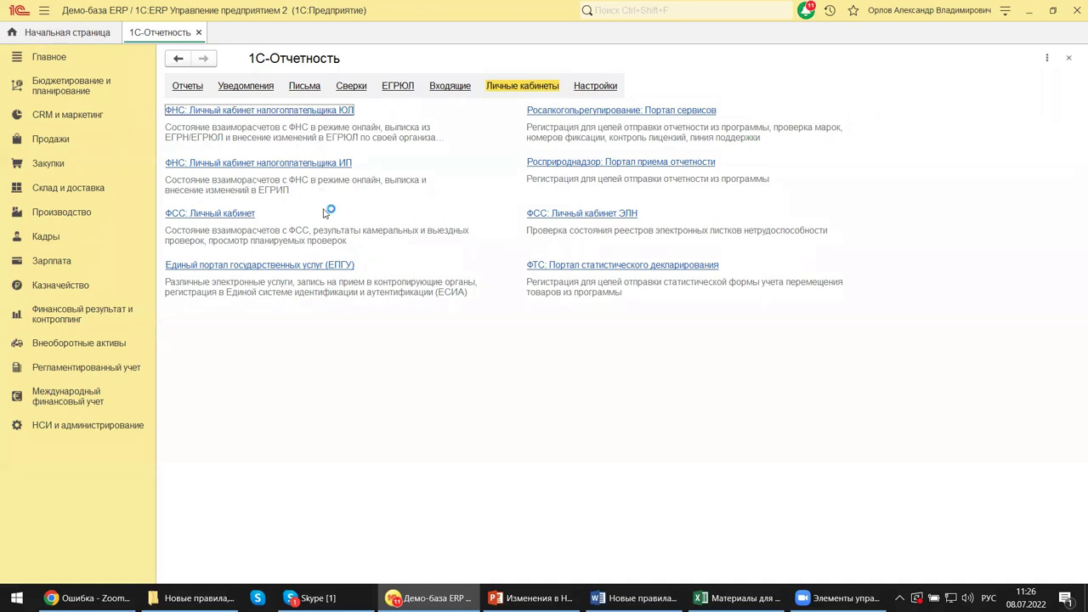
View the ФНС taxpayer account page for legal entities in the browser and return to 1C:ERP
click(192, 113)
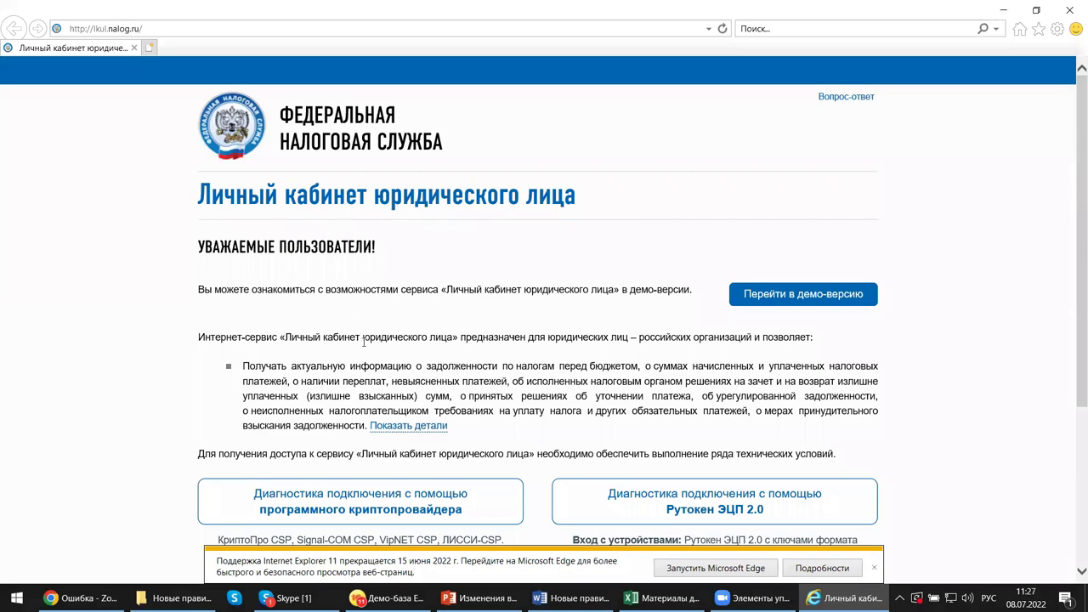
scroll(368, 366, down, 2)
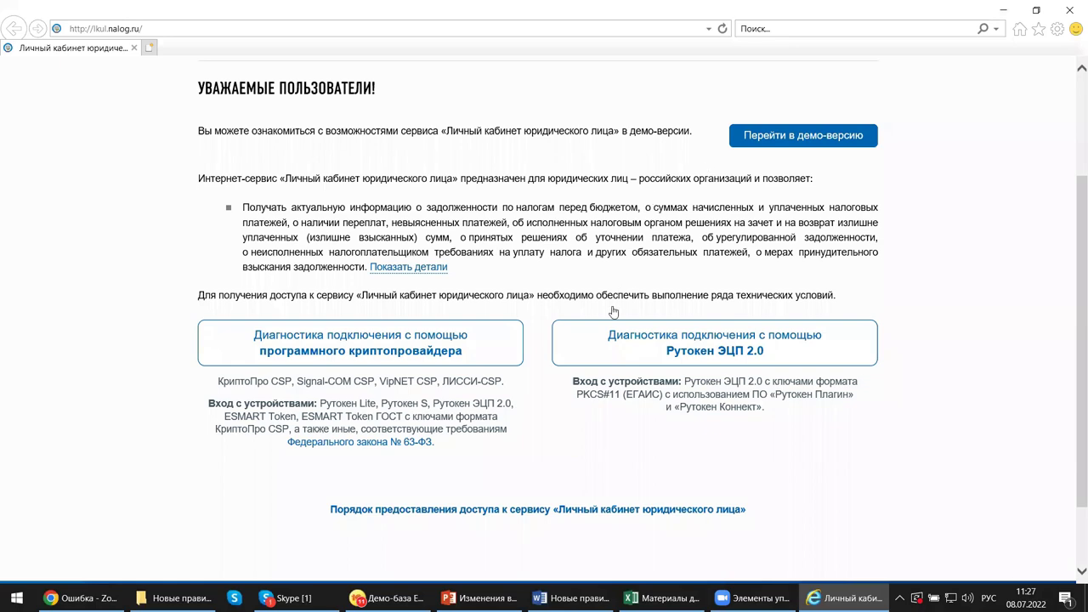
scroll(613, 313, up, 3)
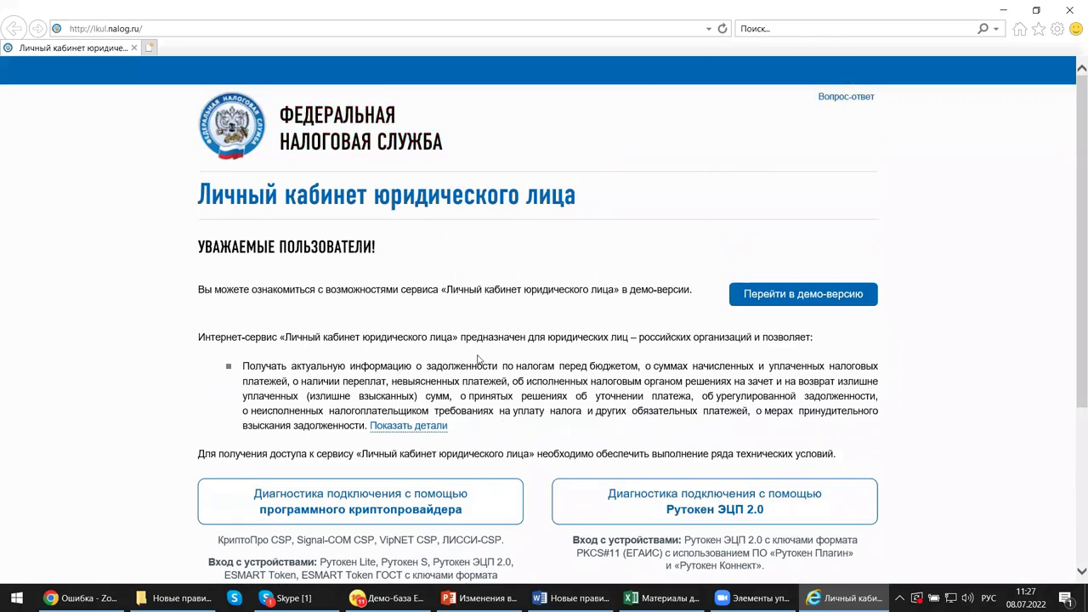
mouse_move(478, 597)
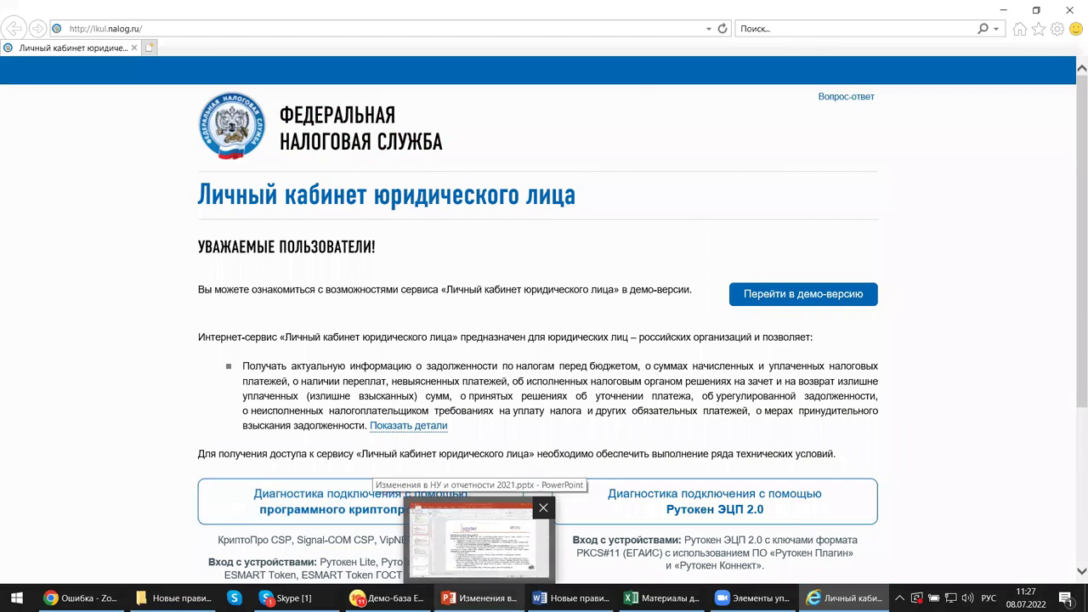
mouse_move(387, 598)
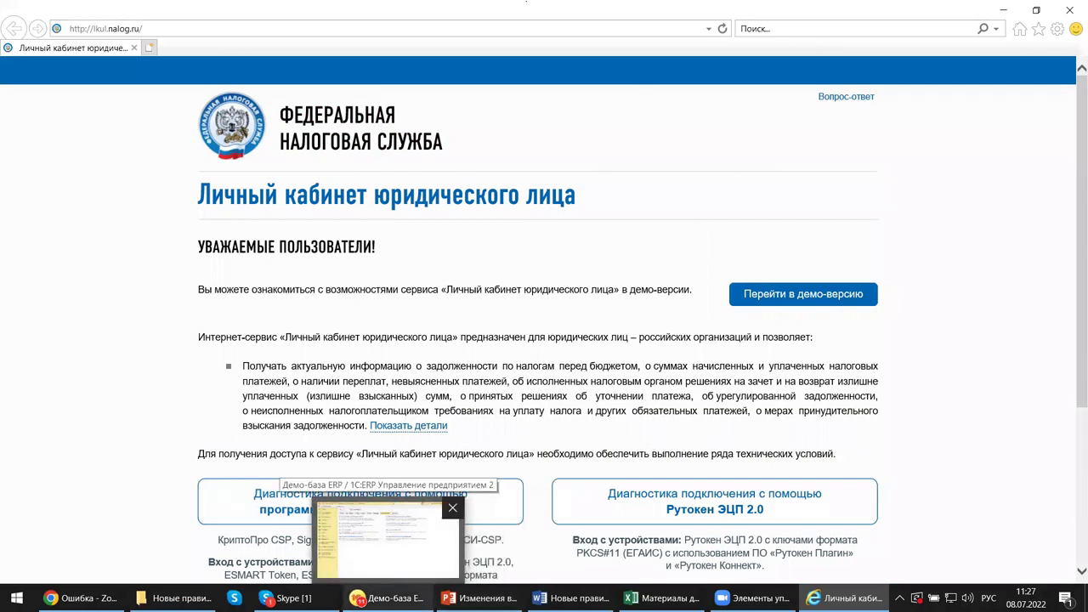
click(387, 597)
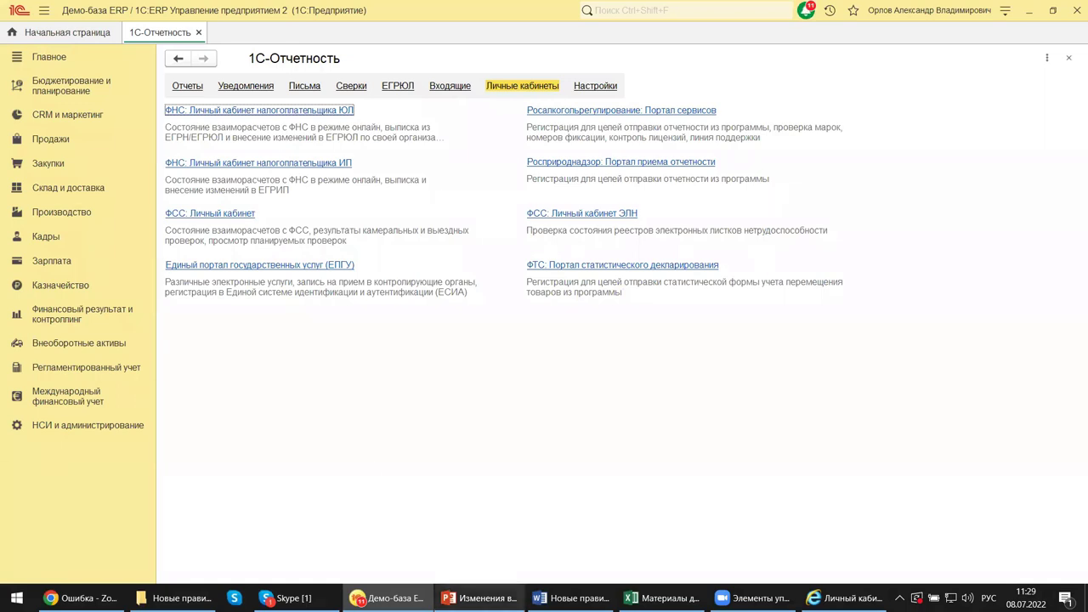
mouse_move(479, 598)
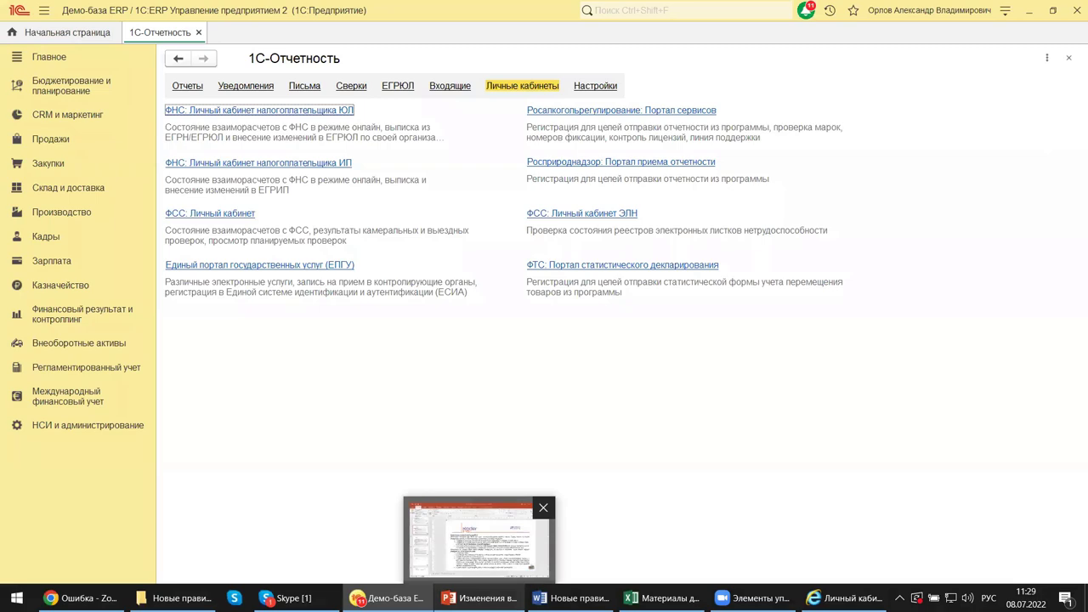
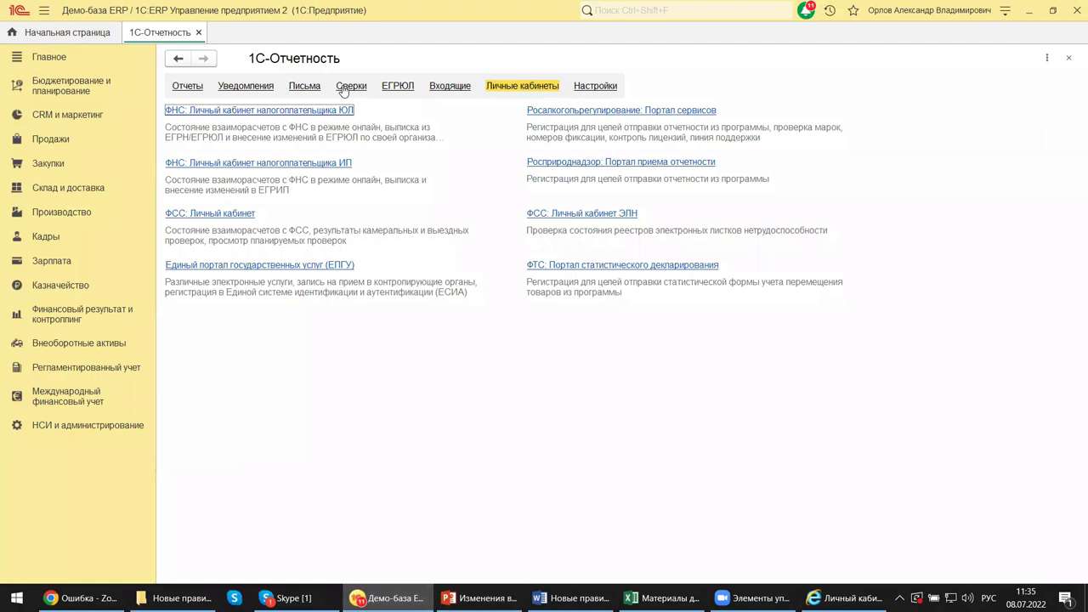
Open the Сверки list of 1С-Отчетность in the regulated accounting section
click(76, 428)
click(113, 427)
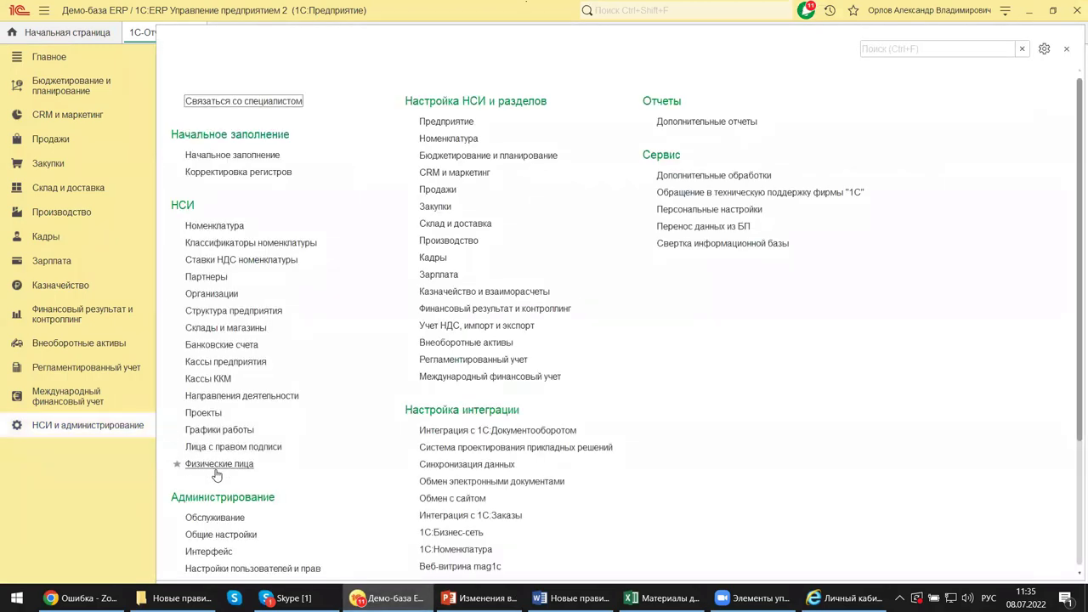
scroll(216, 476, down, 1)
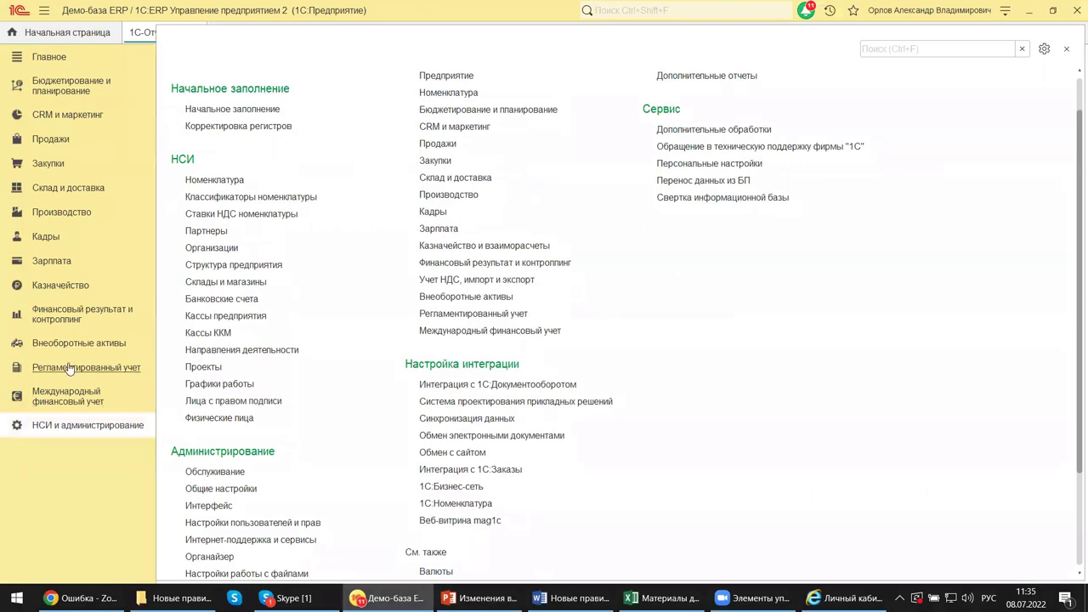
click(70, 368)
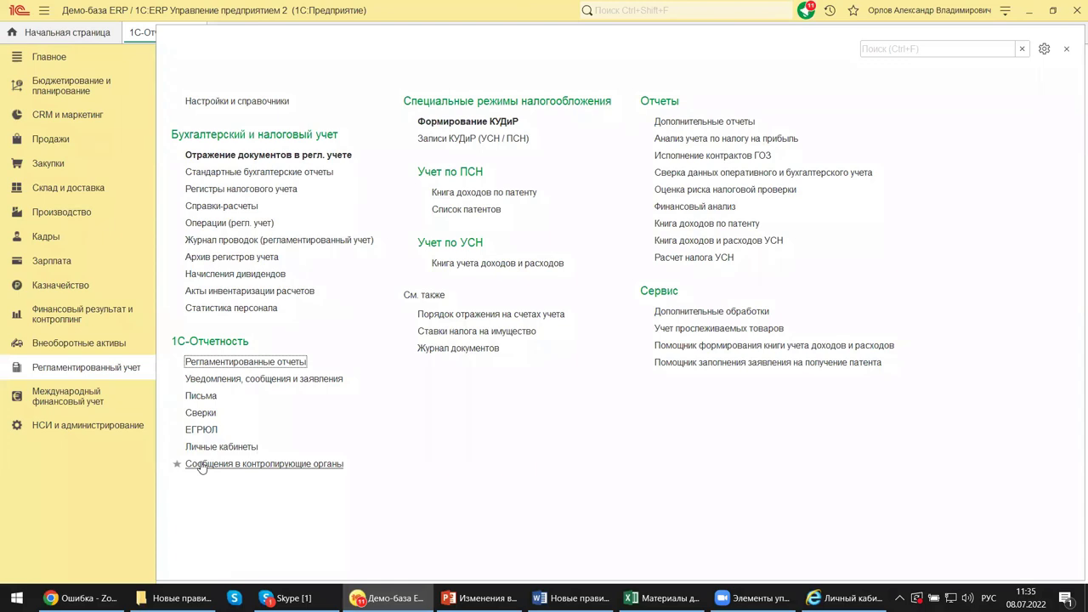
click(194, 413)
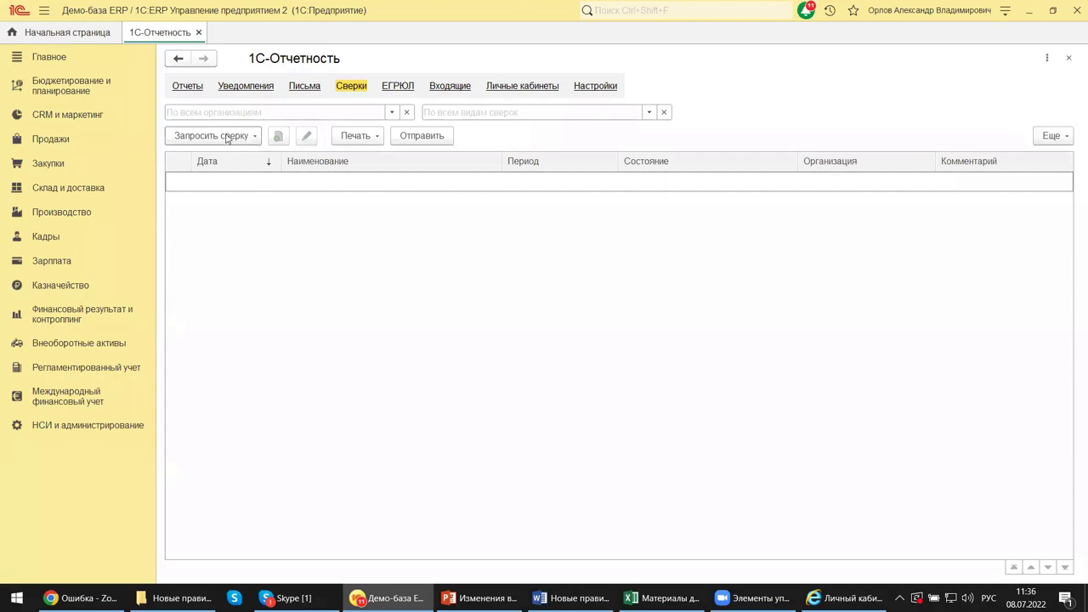
Create a new reconciliation request of the kind Выписка операций по расчетам с бюджетом
click(217, 139)
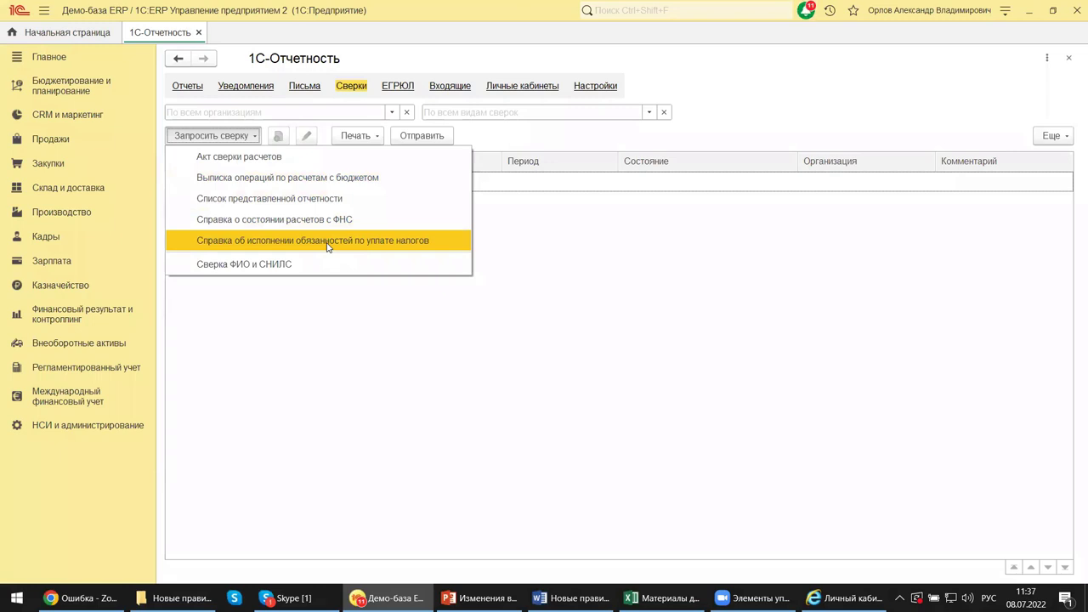
click(316, 180)
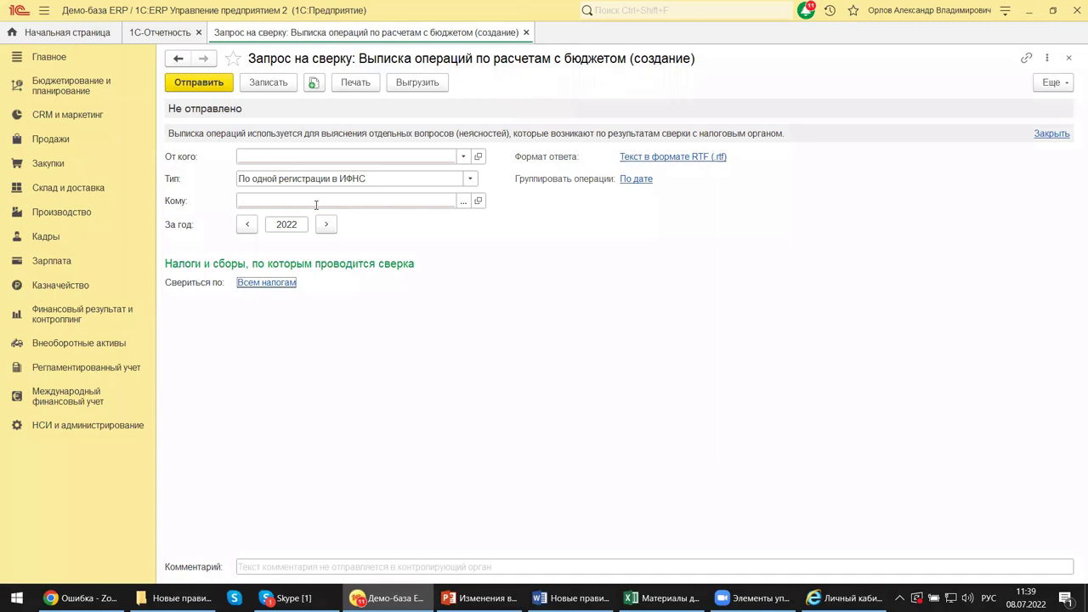
click(315, 204)
Look through the organization, request type and recipient choices in the reconciliation request form
click(464, 157)
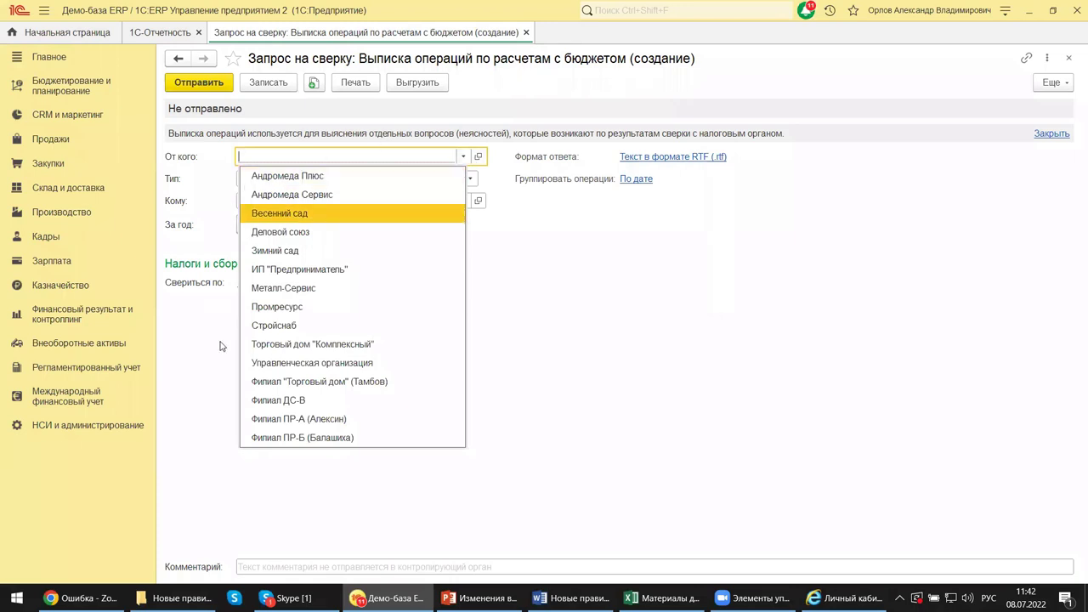
click(626, 297)
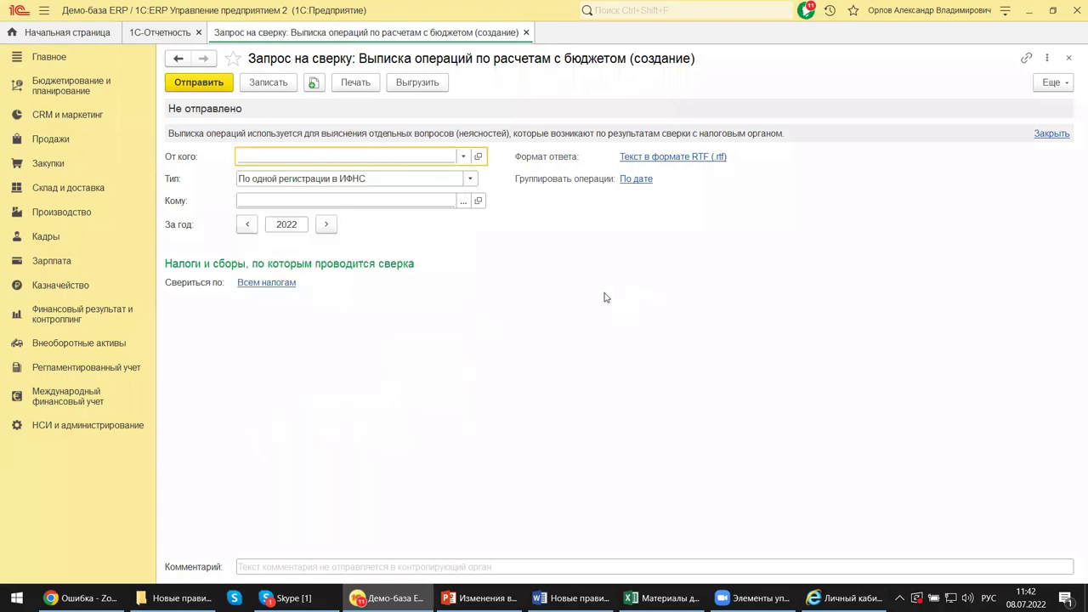
click(469, 180)
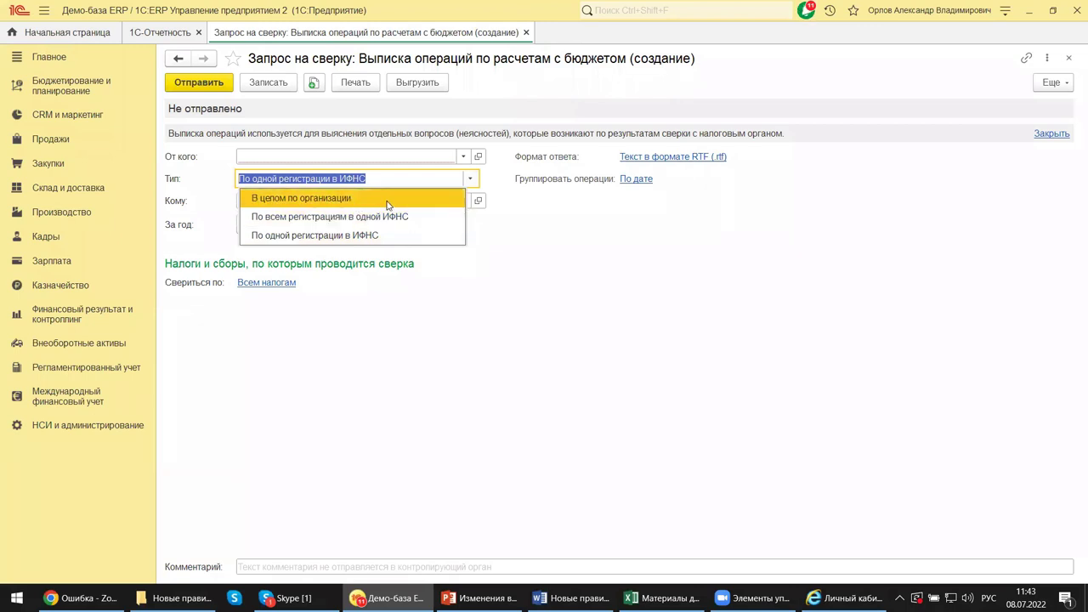
click(550, 282)
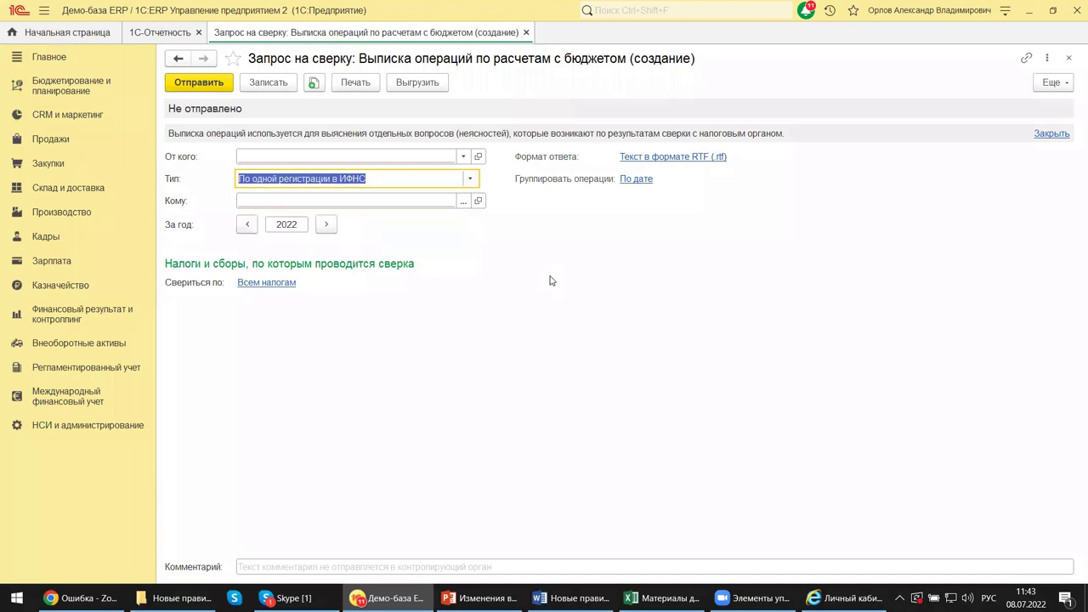
click(468, 200)
click(463, 201)
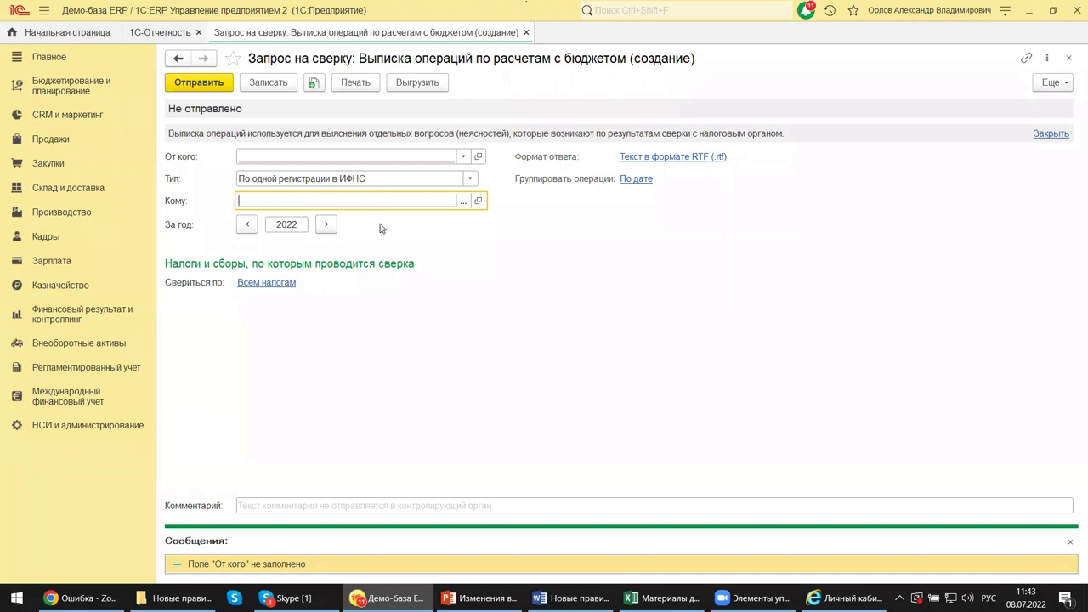
Look at the tax selection modes for the reconciliation and close the dialog without applying a choice
click(285, 285)
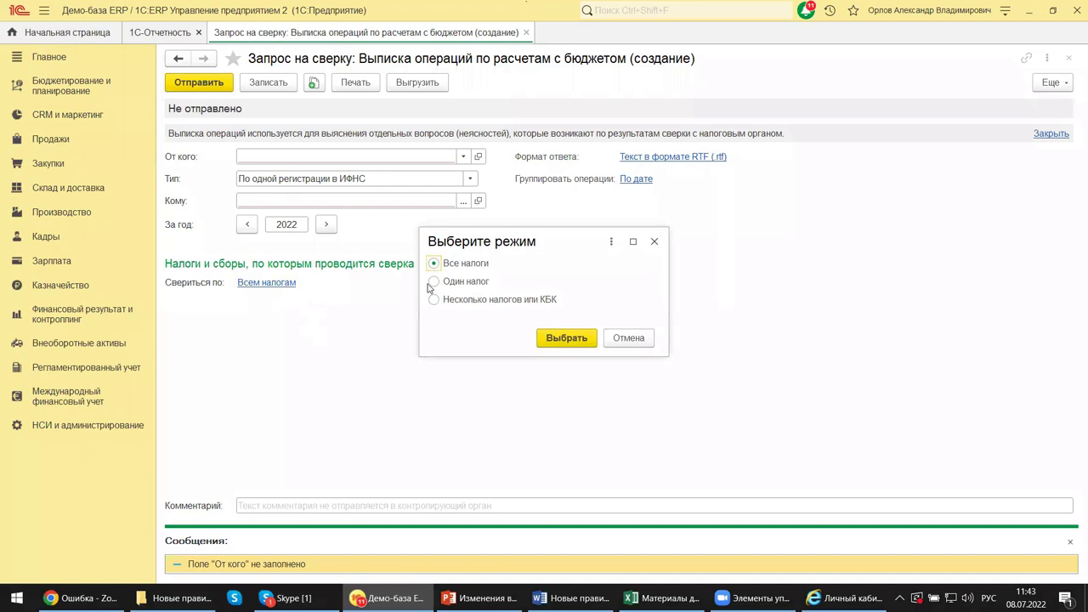
click(435, 282)
click(651, 243)
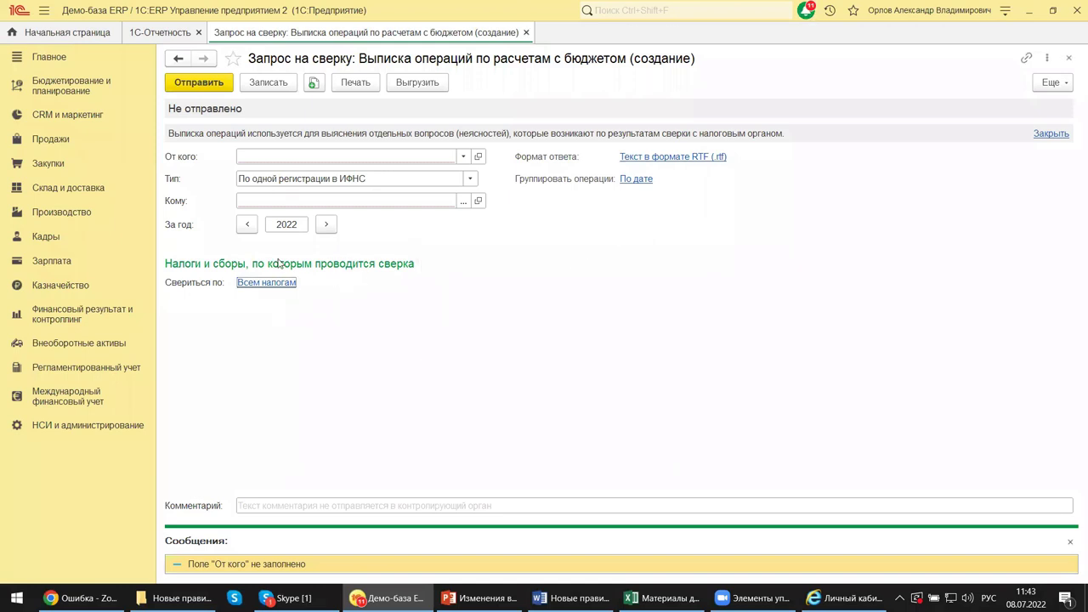
Try to export the 2022 budget settlement statement request, dismiss the messages and close the request form
click(429, 85)
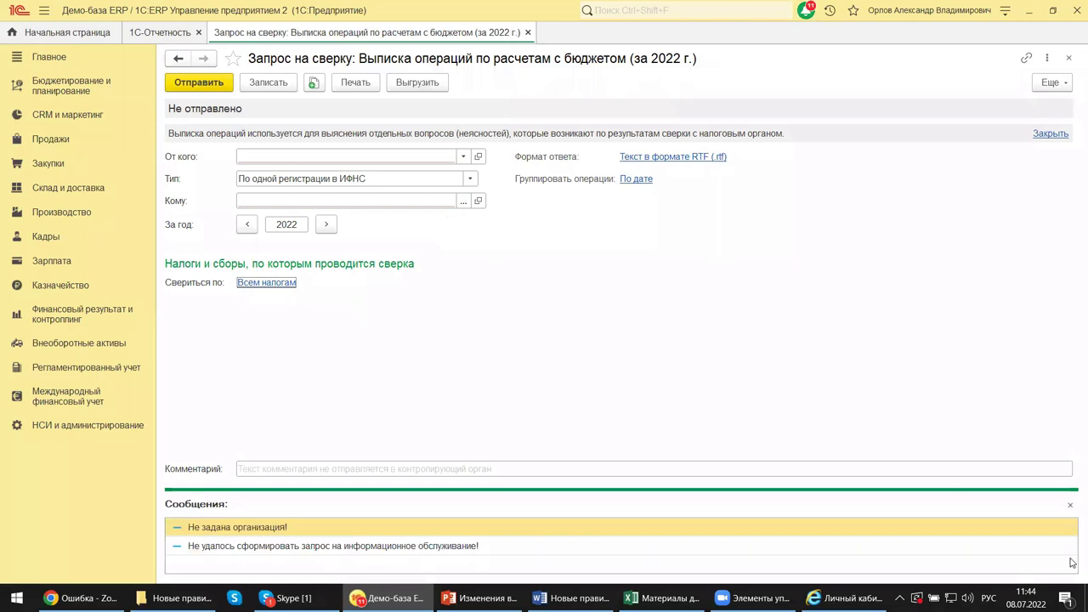
click(1071, 509)
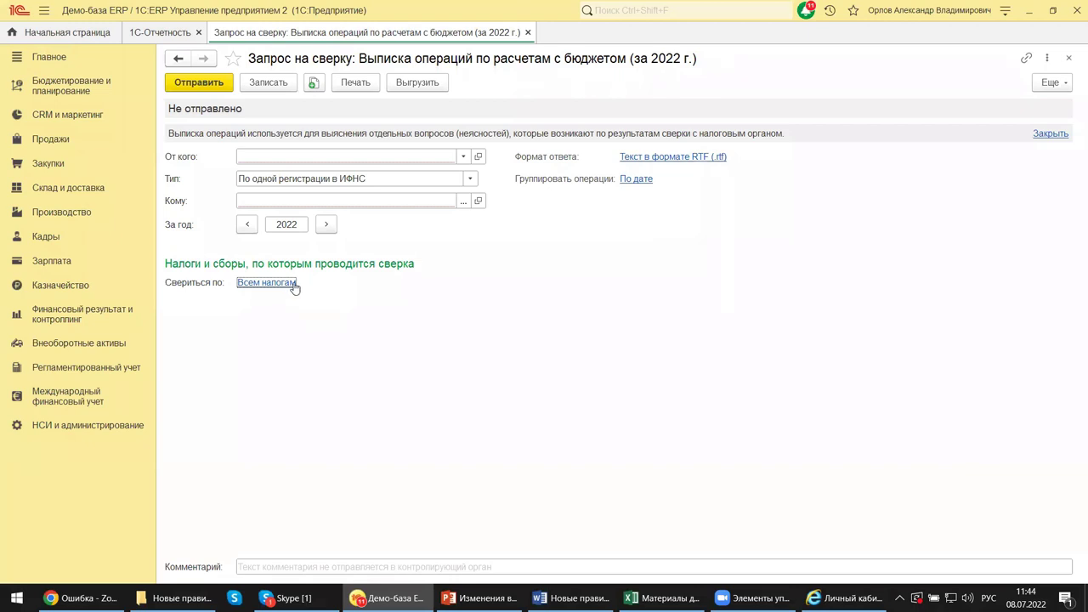
click(241, 287)
click(1069, 59)
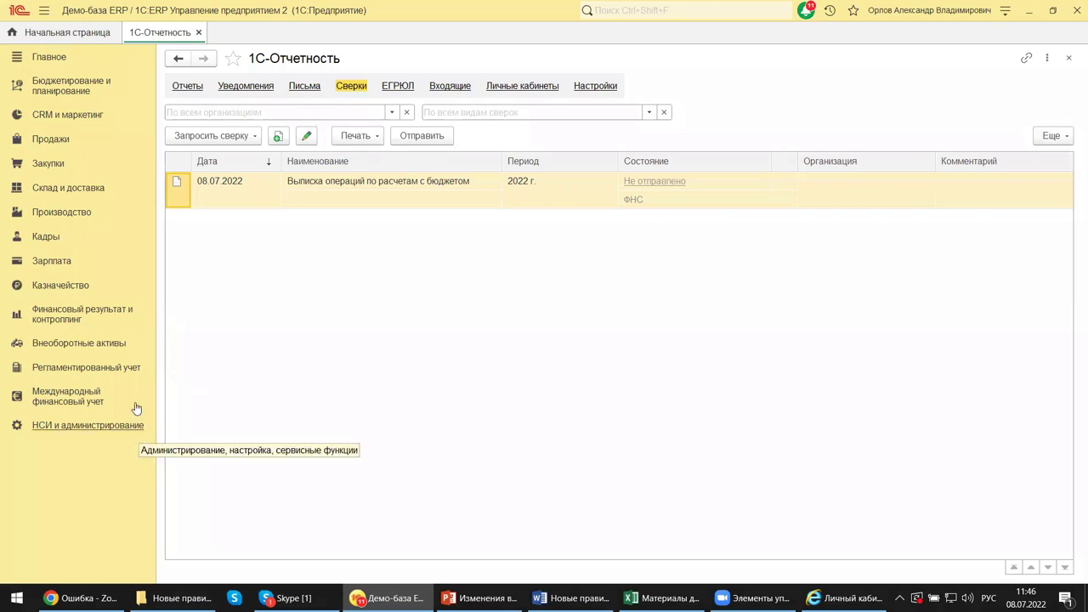
Switch to the PowerPoint presentation Изменения в НУ и отчетности 2021.pptx and show slide 12 on АУСН income and expenses
click(130, 372)
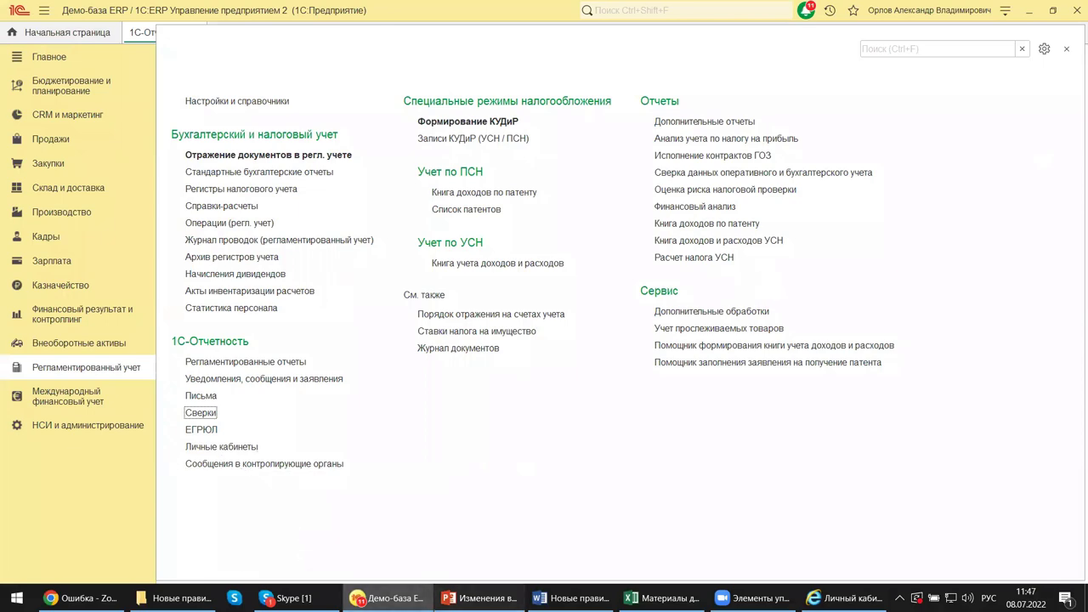
key(alt+Tab)
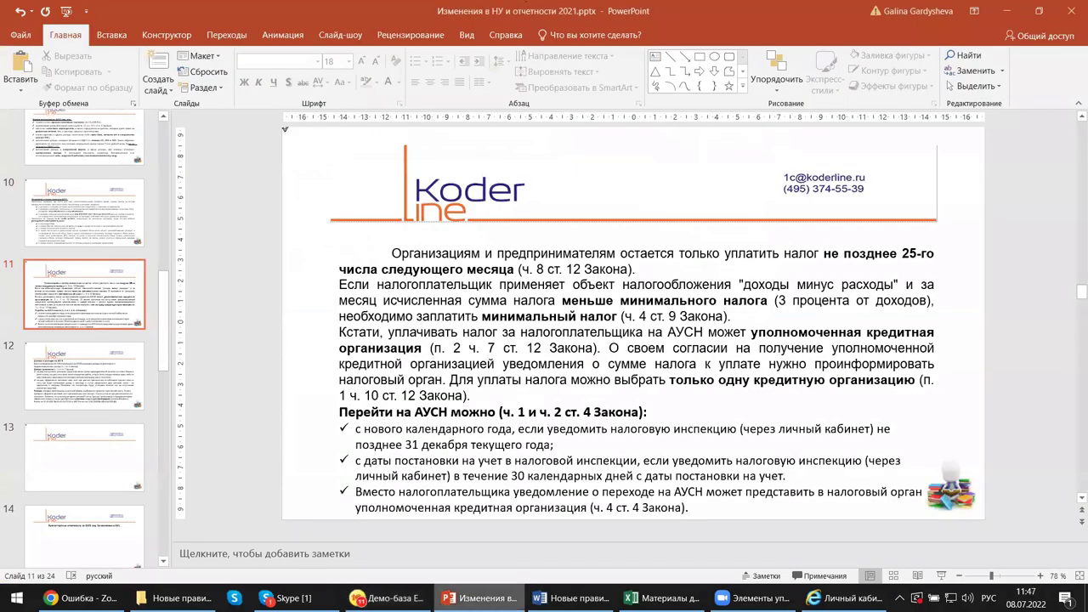
click(53, 371)
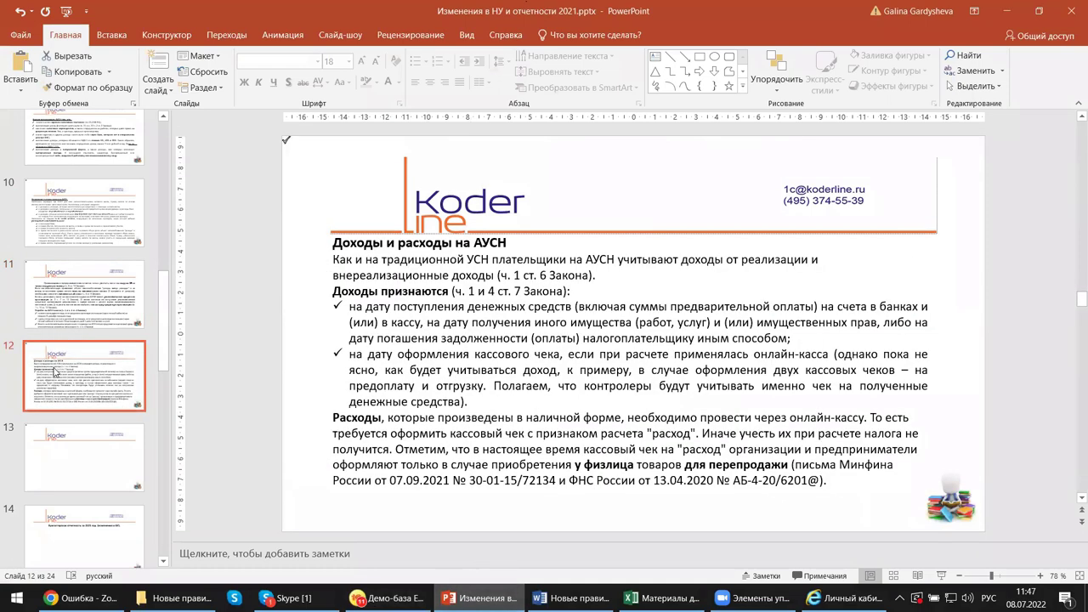
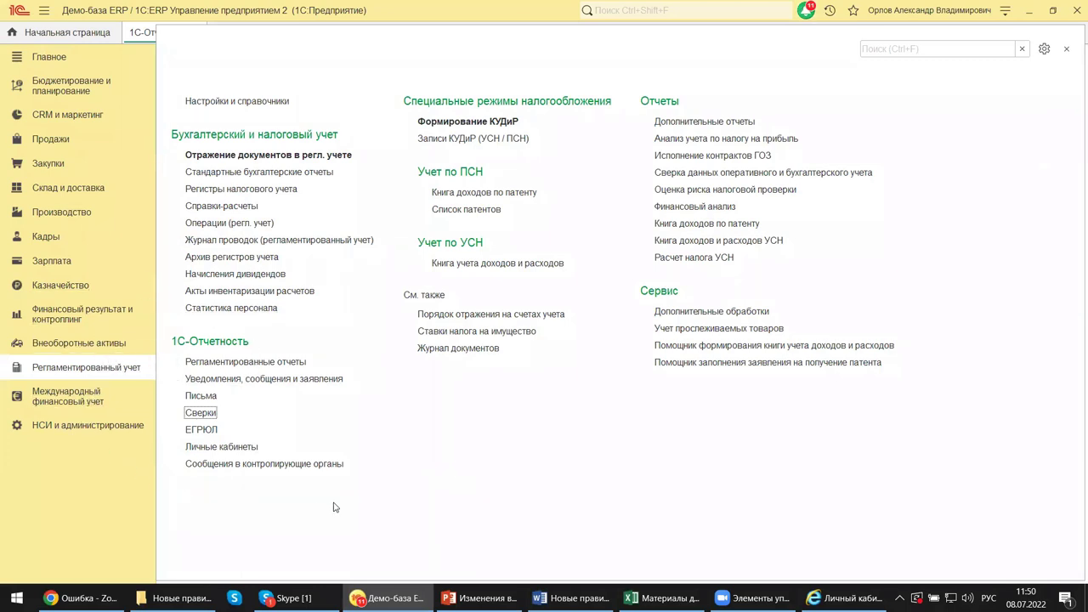
Start a new report from the regulated reports list and look through the Налоговая отчетность category among all report types
click(205, 364)
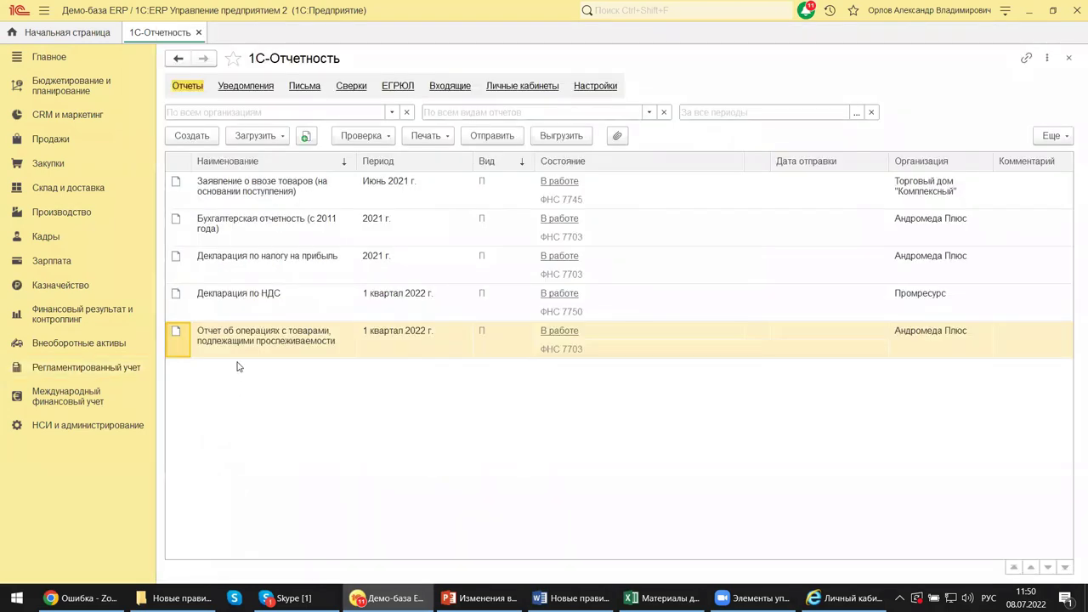
click(187, 141)
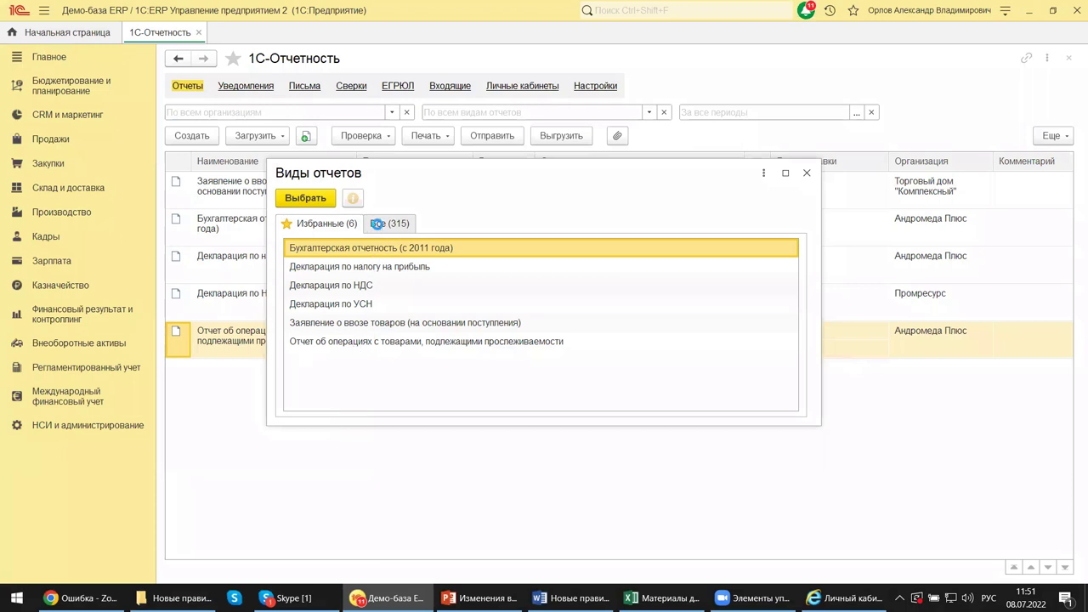
click(379, 226)
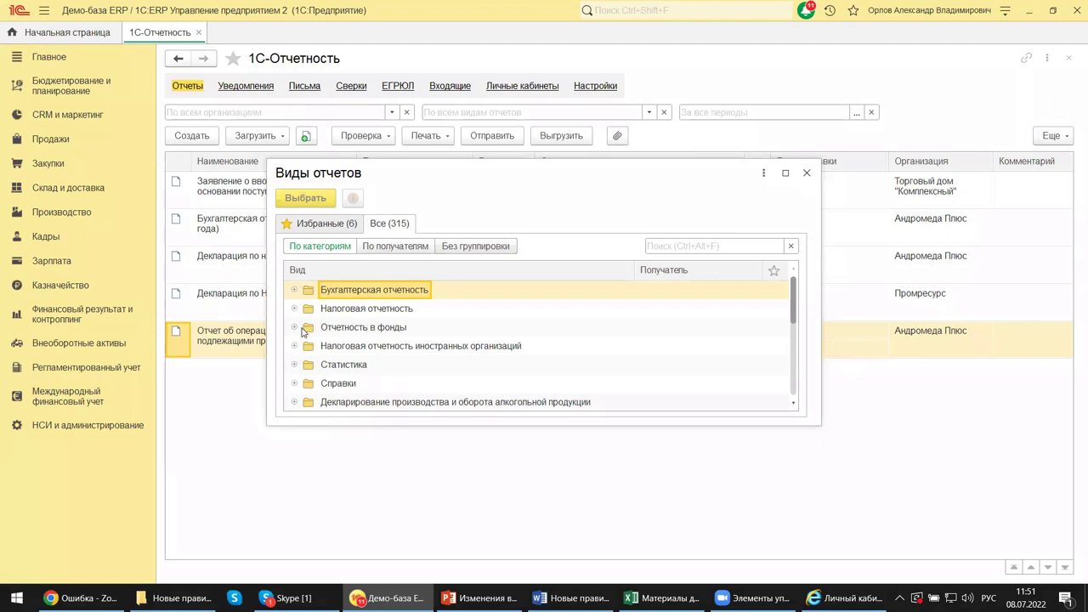
click(294, 310)
scroll(487, 339, down, 1)
scroll(487, 339, down, 3)
scroll(487, 339, up, 5)
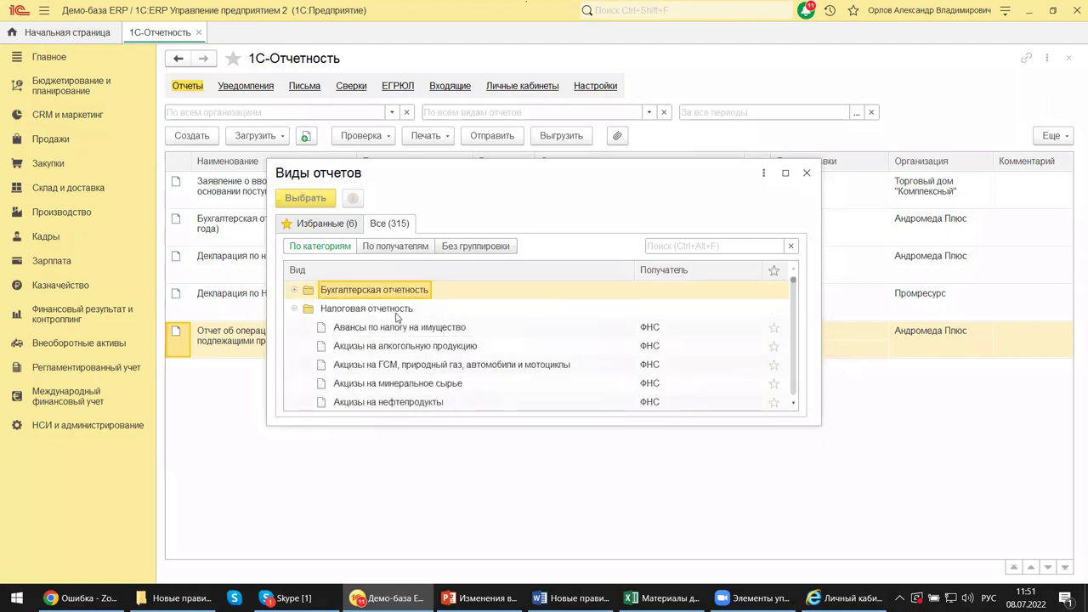
scroll(531, 367, down, 5)
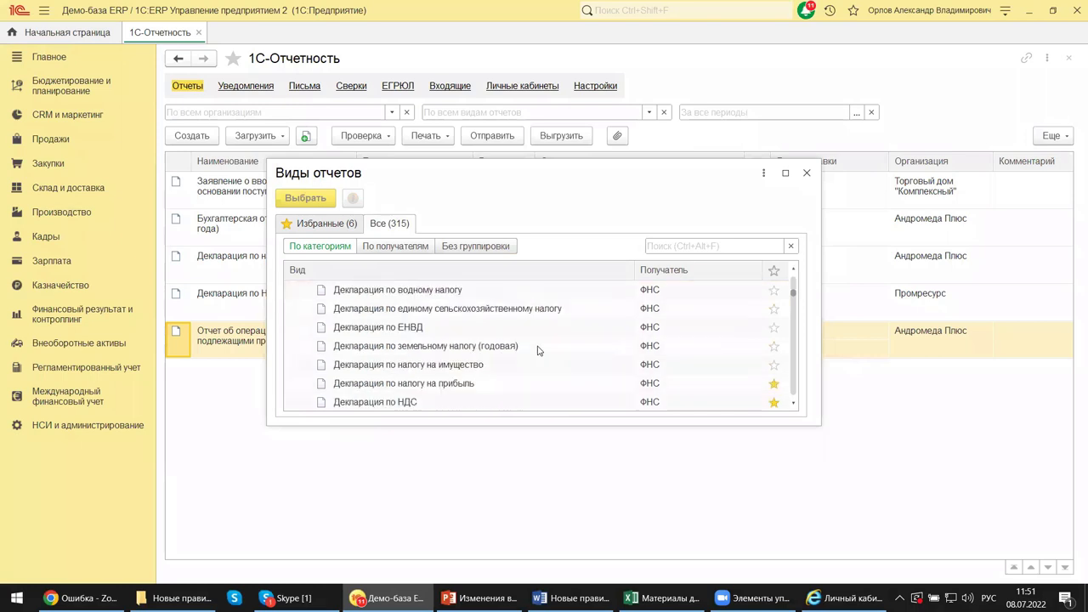
scroll(680, 403, down, 1)
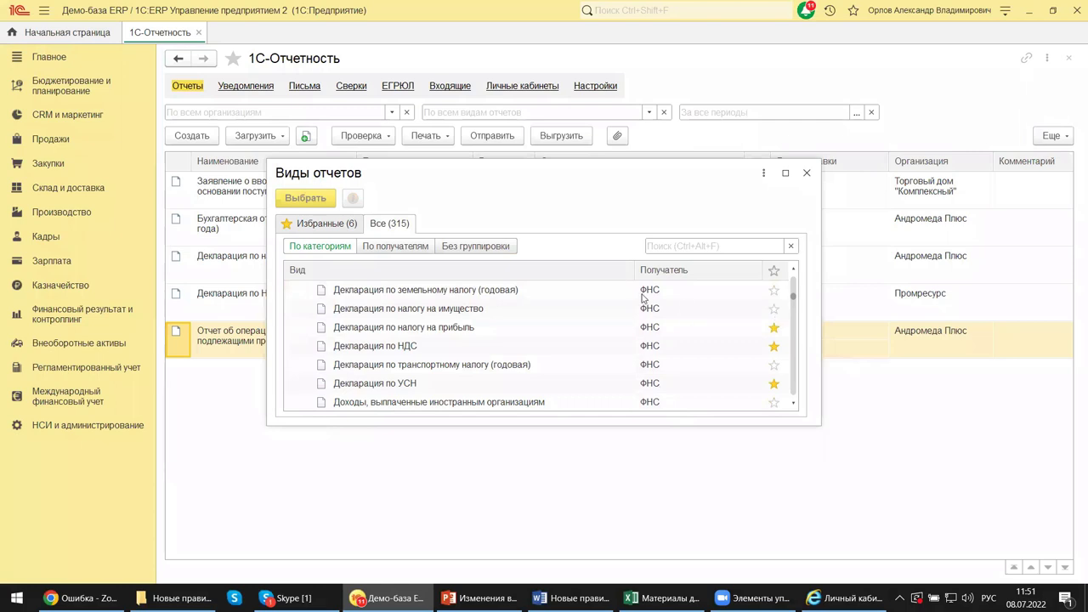
Create a Декларация по УСН from the favourite report types for the organization Андромеда Плюс and the period 2022
click(312, 231)
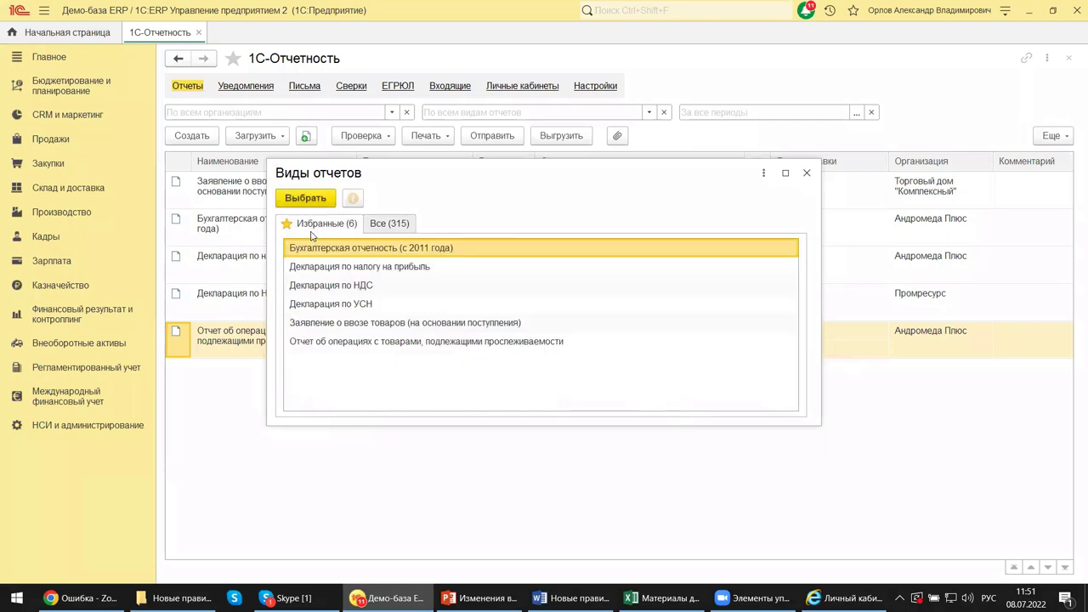
click(351, 305)
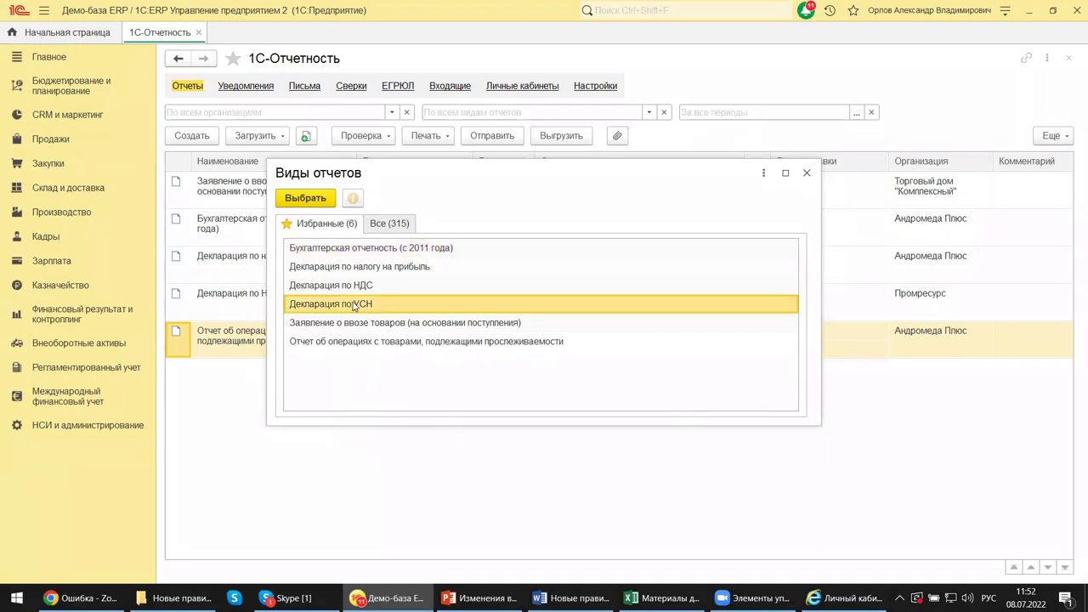
click(308, 202)
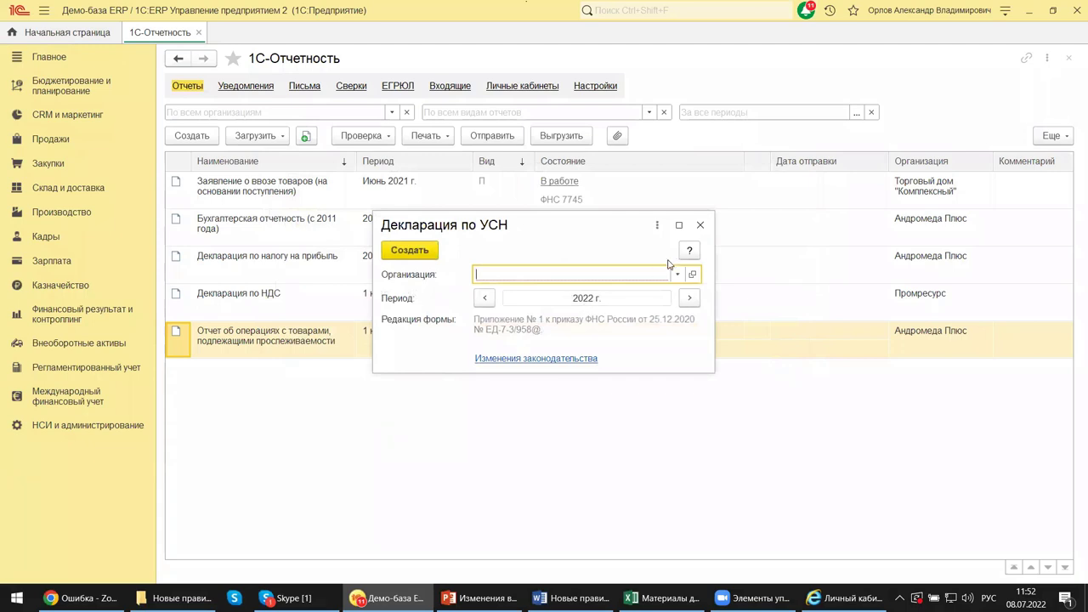
click(677, 273)
click(556, 292)
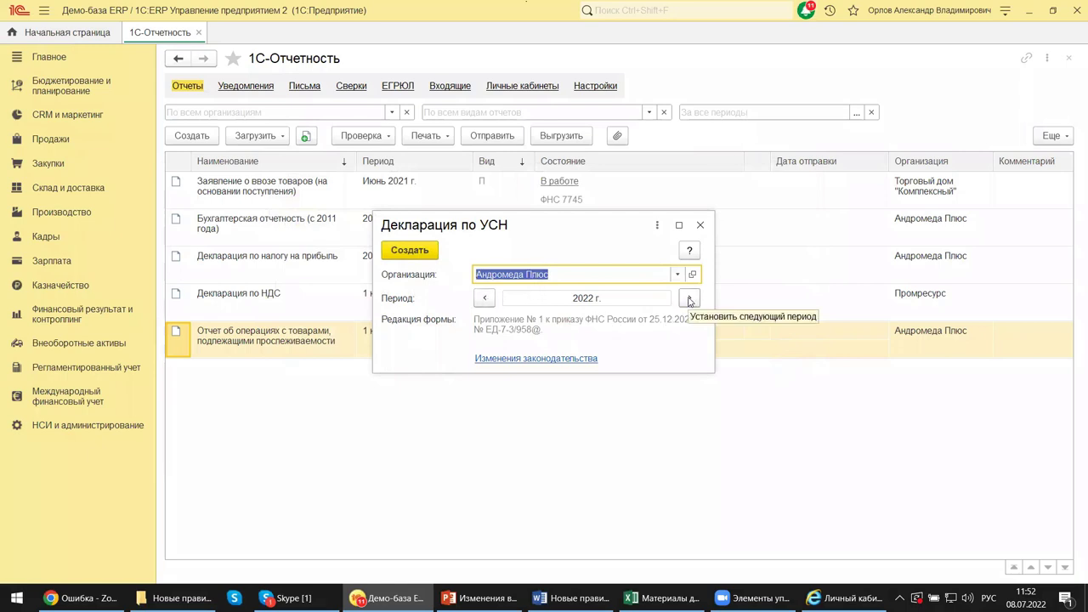
click(427, 251)
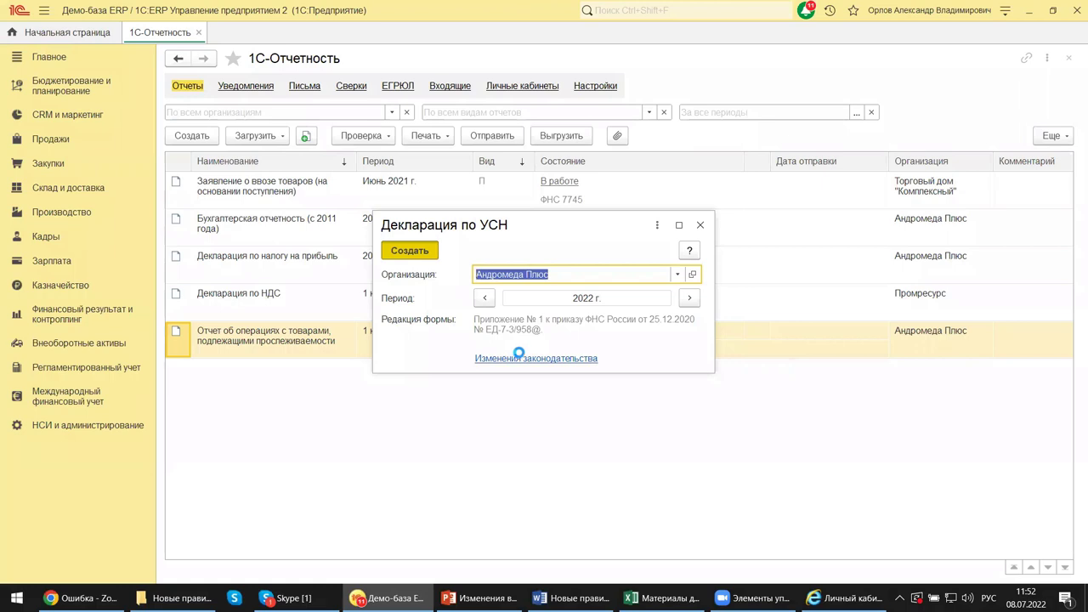
click(413, 250)
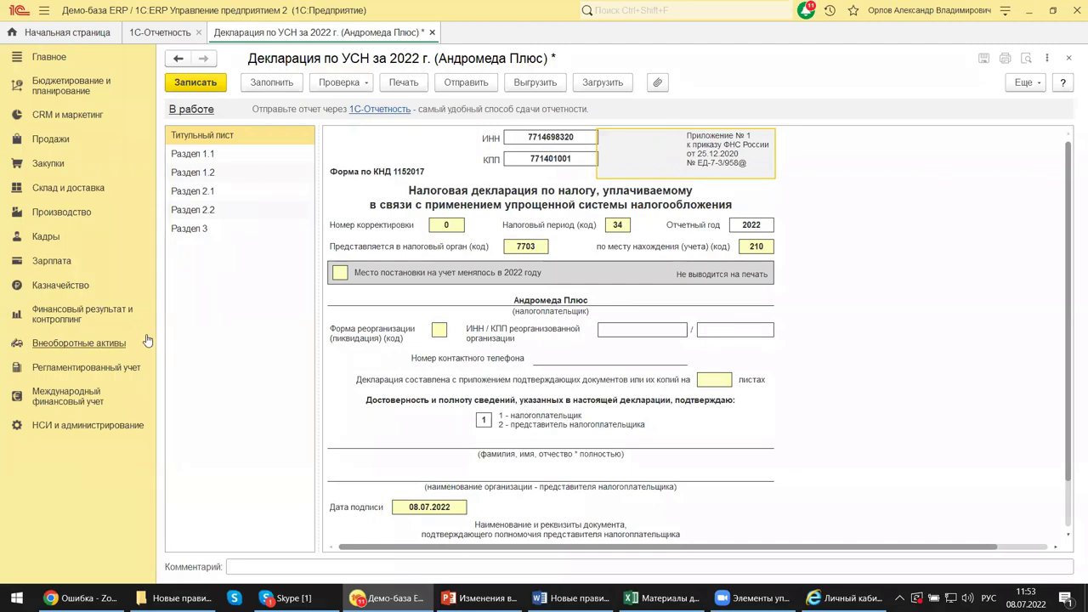
Examine sections 1.1, 1.2 and 2.1 of the УСН declaration, including the tax rate application code in line 101
click(197, 161)
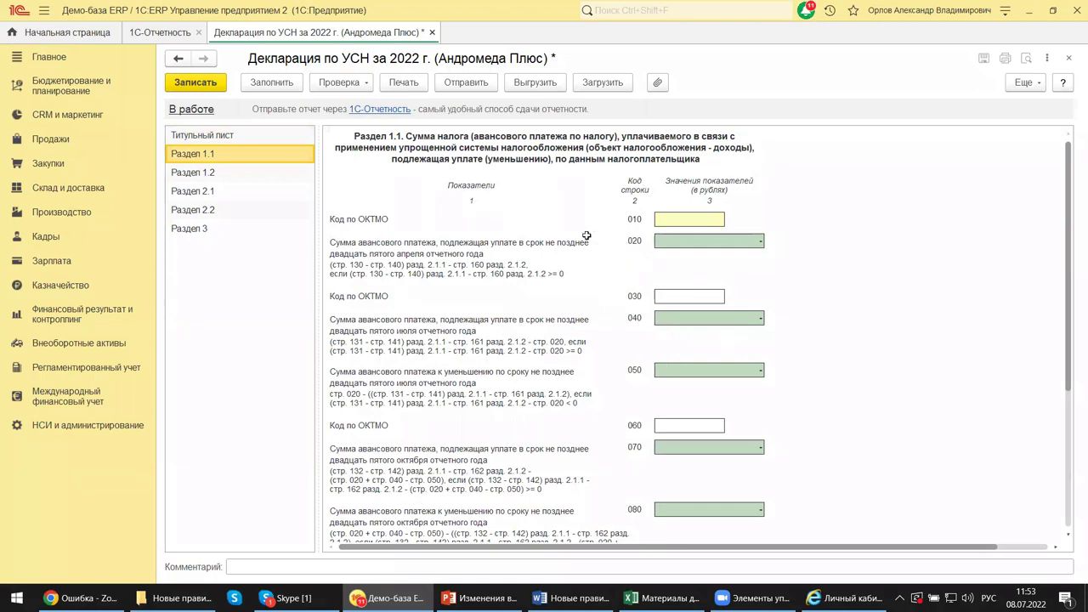
click(190, 174)
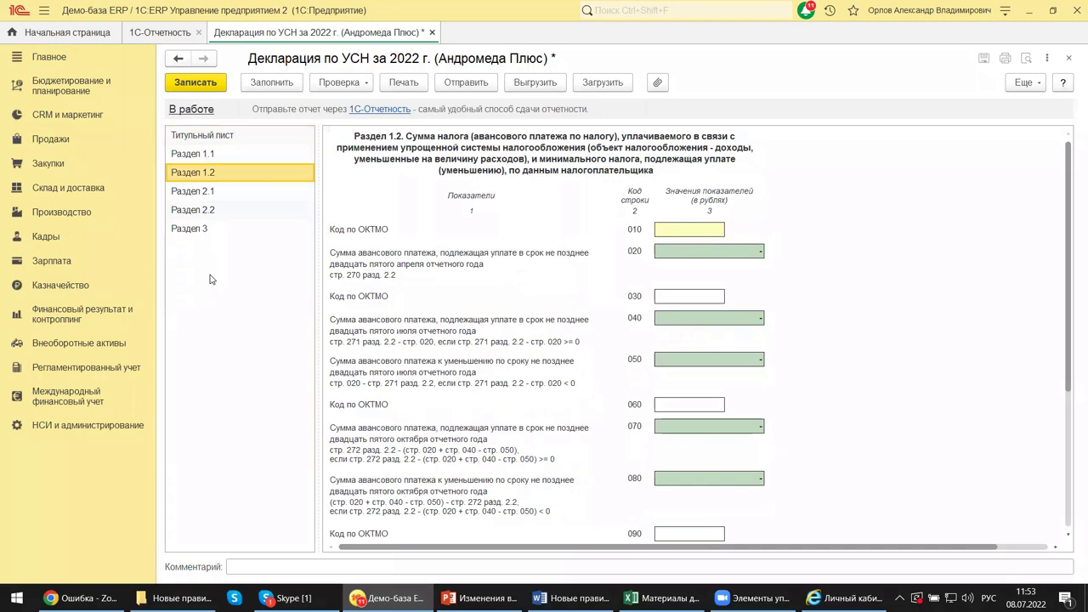
click(193, 191)
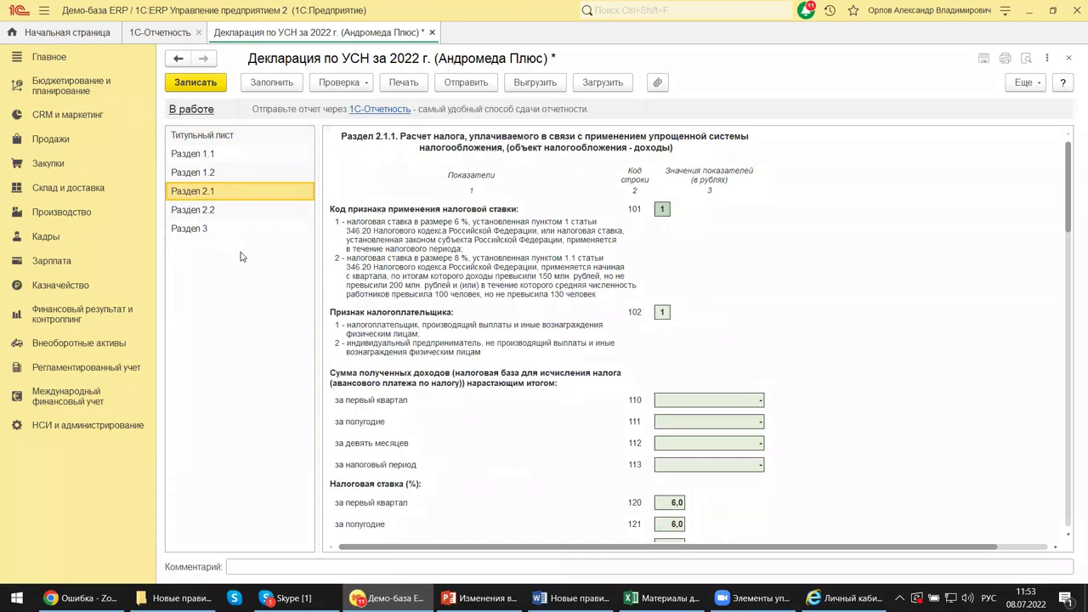
click(660, 208)
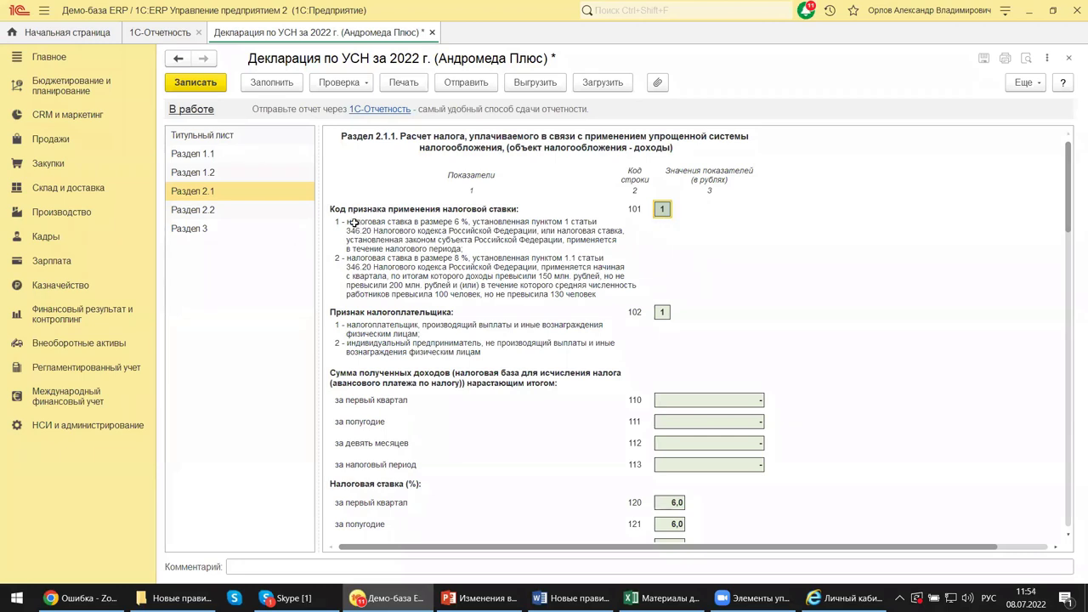
click(333, 223)
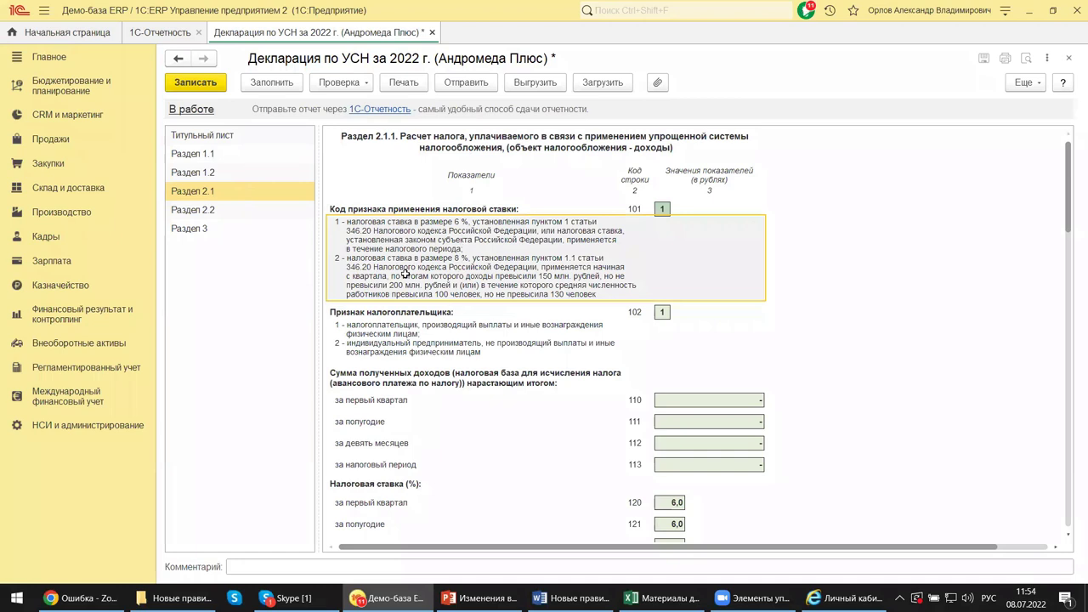
Look through section 2.2 of the УСН declaration down to the tax rates, and close the declaration without saving it
click(198, 213)
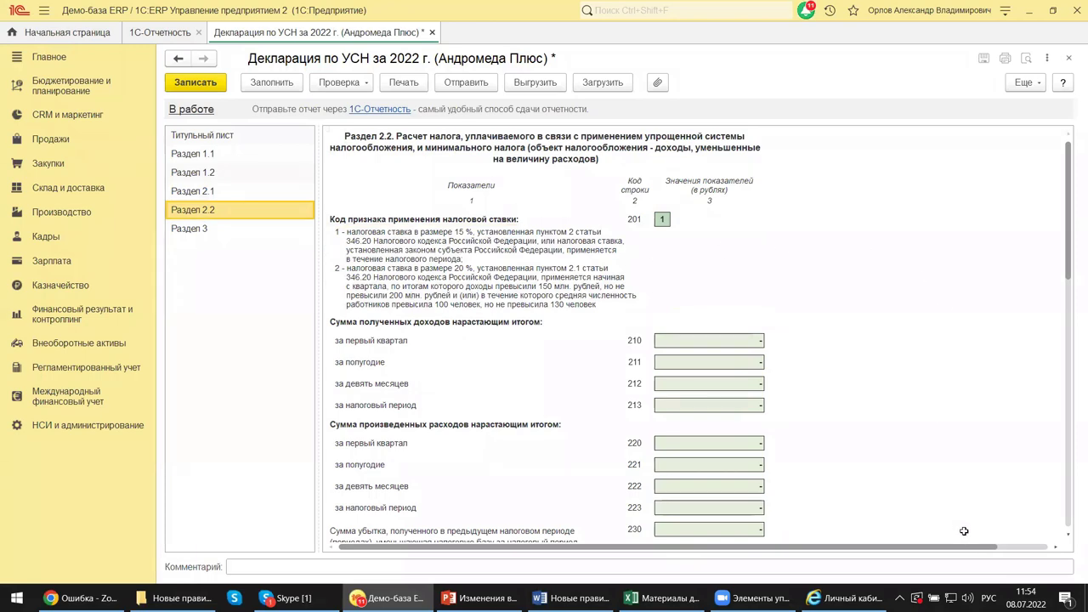
scroll(959, 515, down, 3)
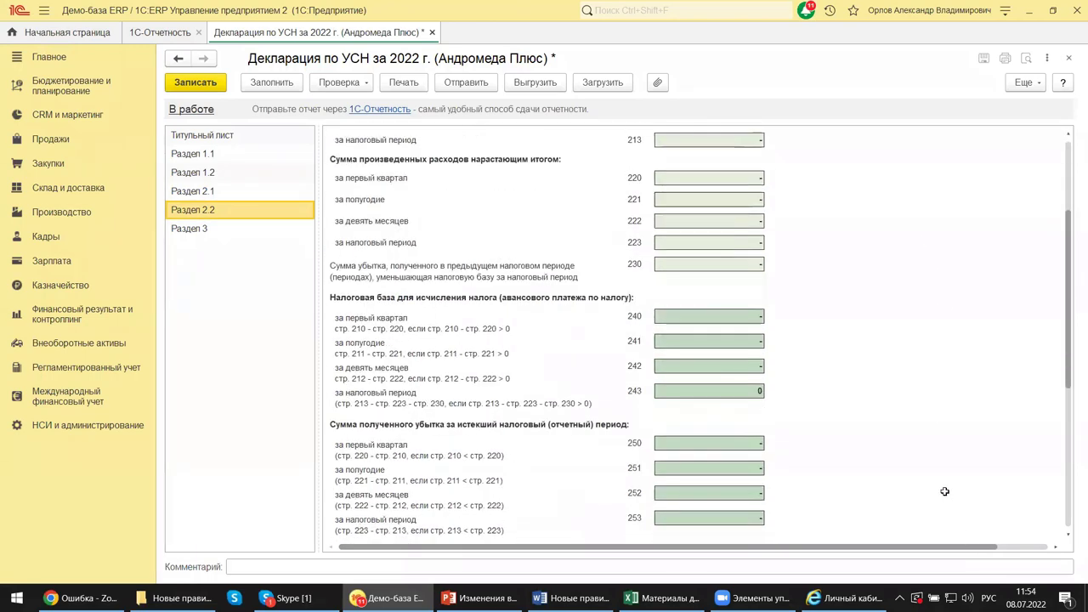
scroll(944, 491, down, 3)
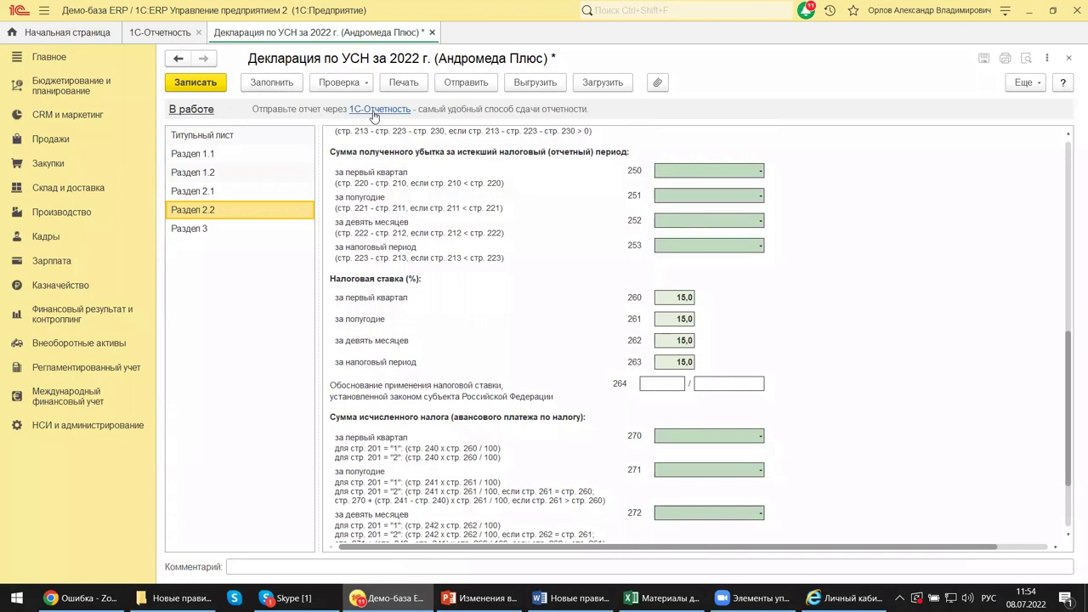
click(1068, 57)
click(589, 327)
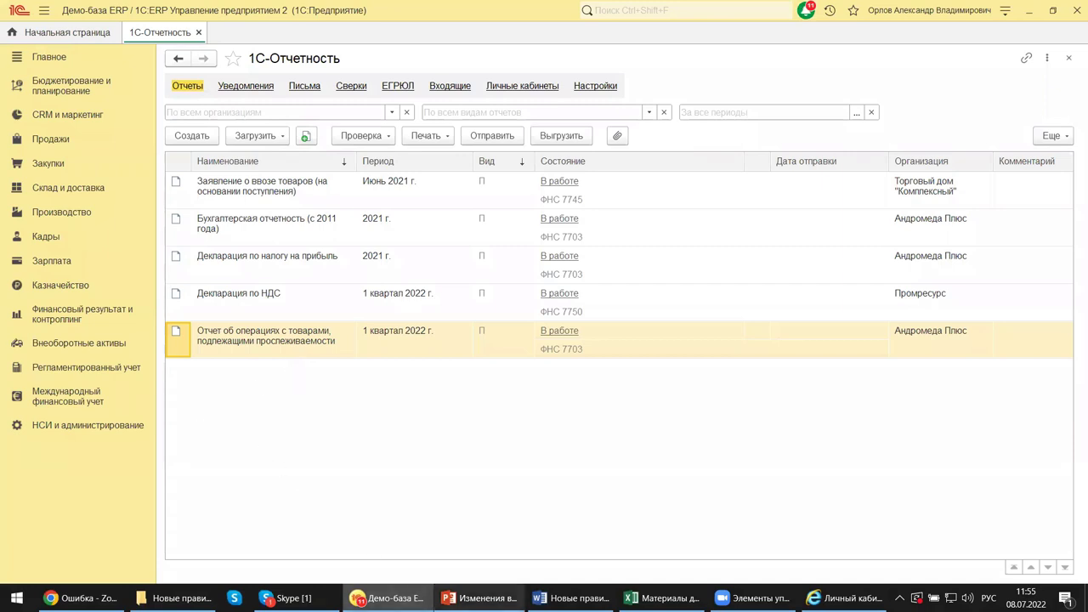
Switch back to the PowerPoint presentation Изменения в НУ и отчетности 2021.pptx with the slide on АУСН income and expenses
mouse_move(478, 597)
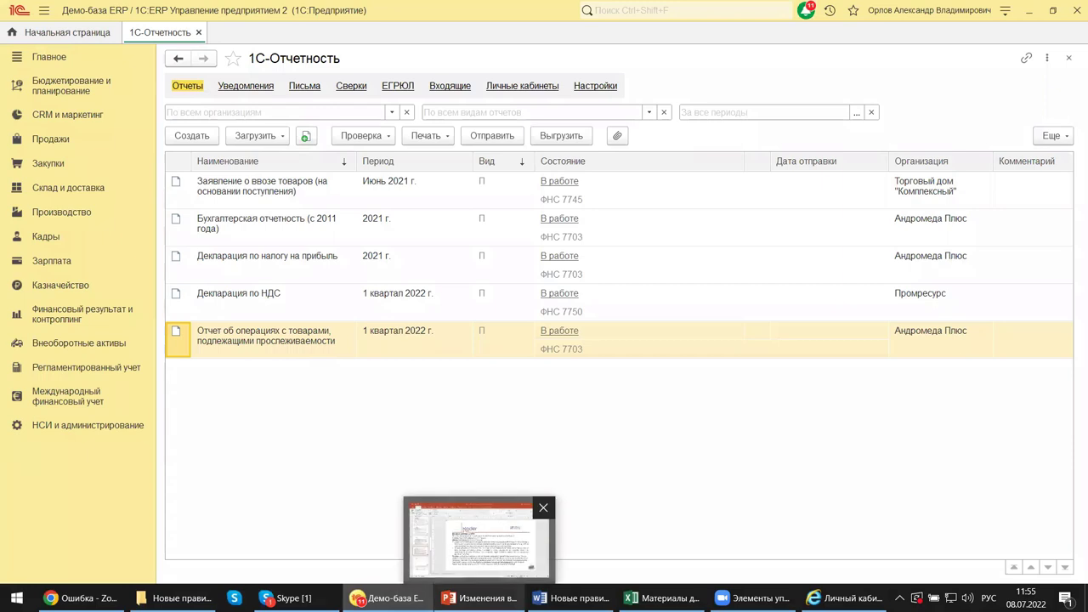
click(479, 598)
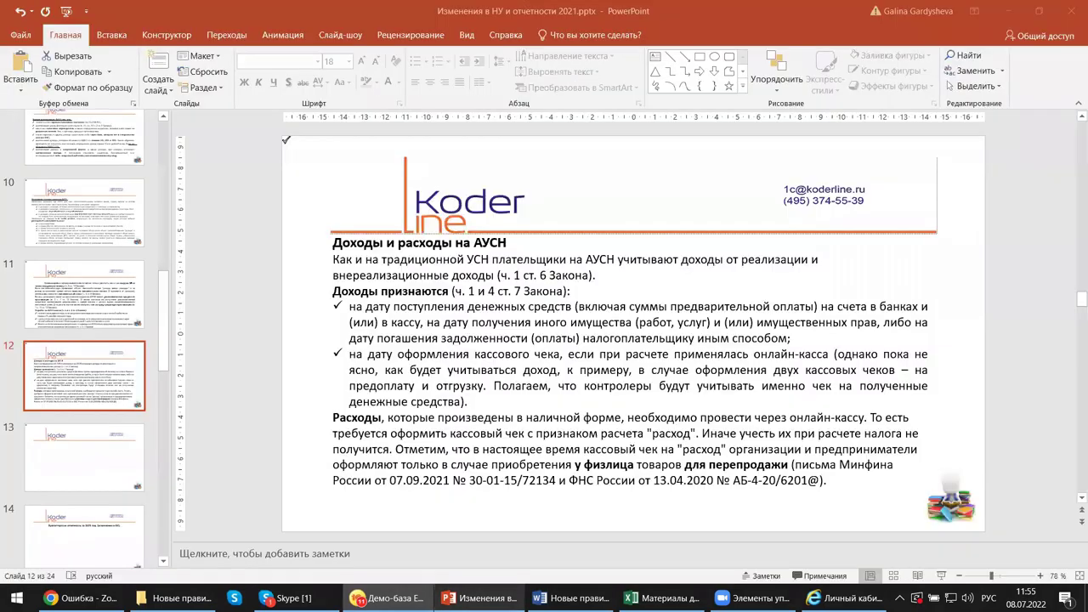